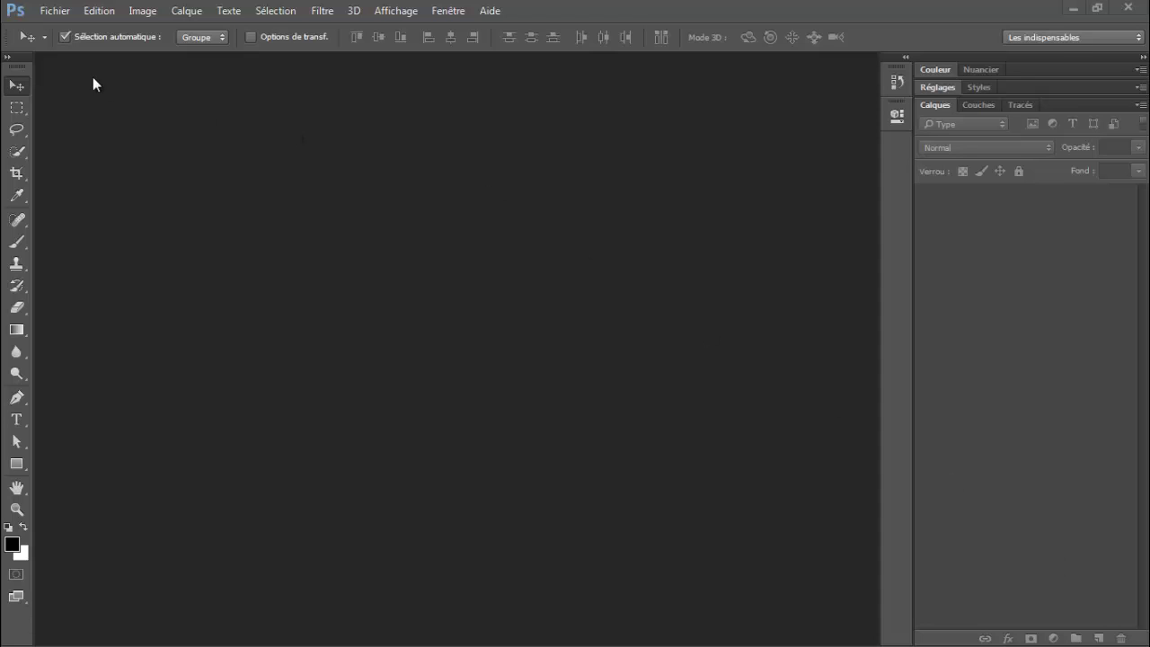
Open exposure_frontal.psd and exposure_profile.psd together and bring the frontal photo to the front
{"action": "left_click", "coordinate": [64, 15]}
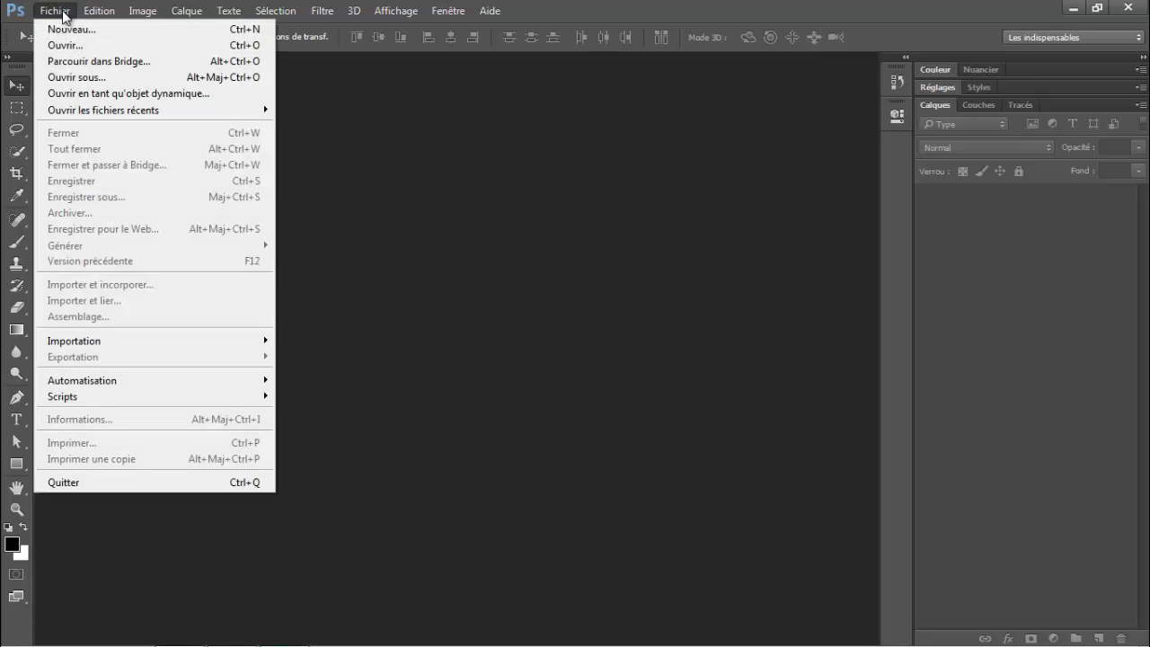
{"action": "left_click", "coordinate": [74, 45]}
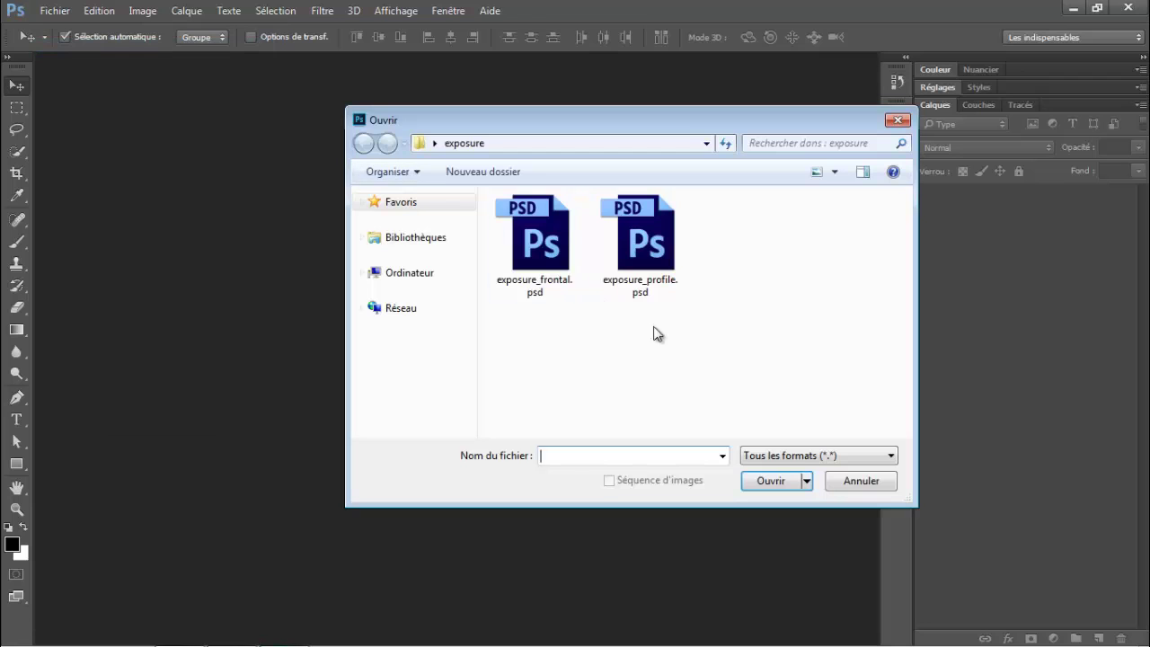
{"action": "left_click_drag", "start_coordinate": [698, 352], "coordinate": [540, 230]}
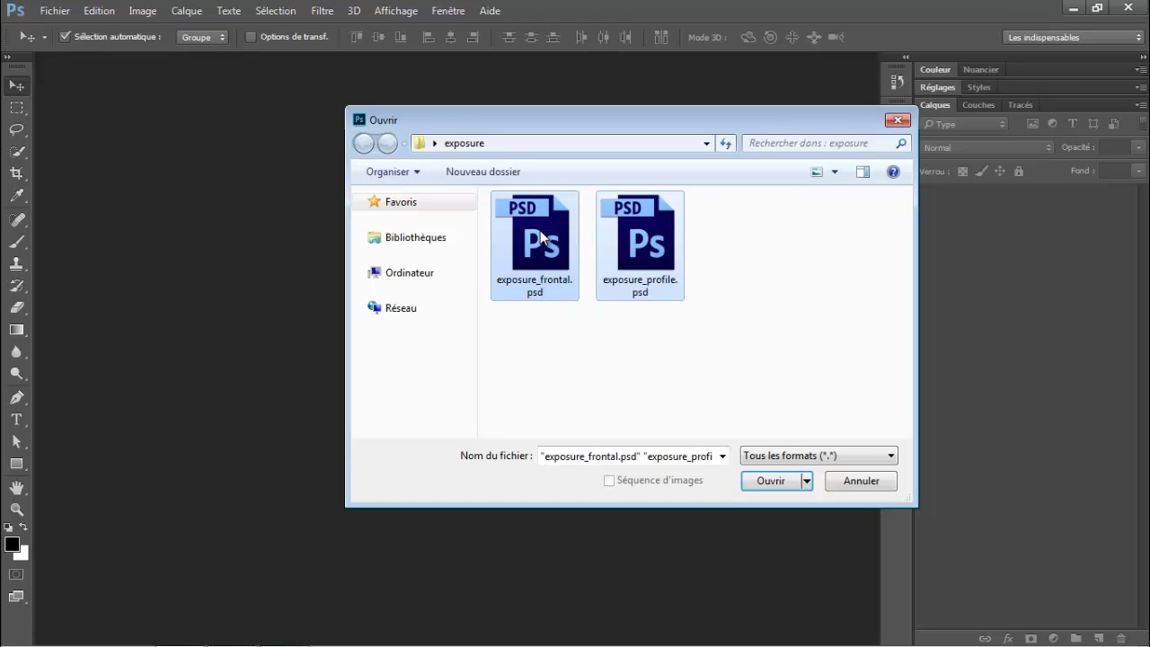
{"action": "left_click", "coordinate": [780, 481]}
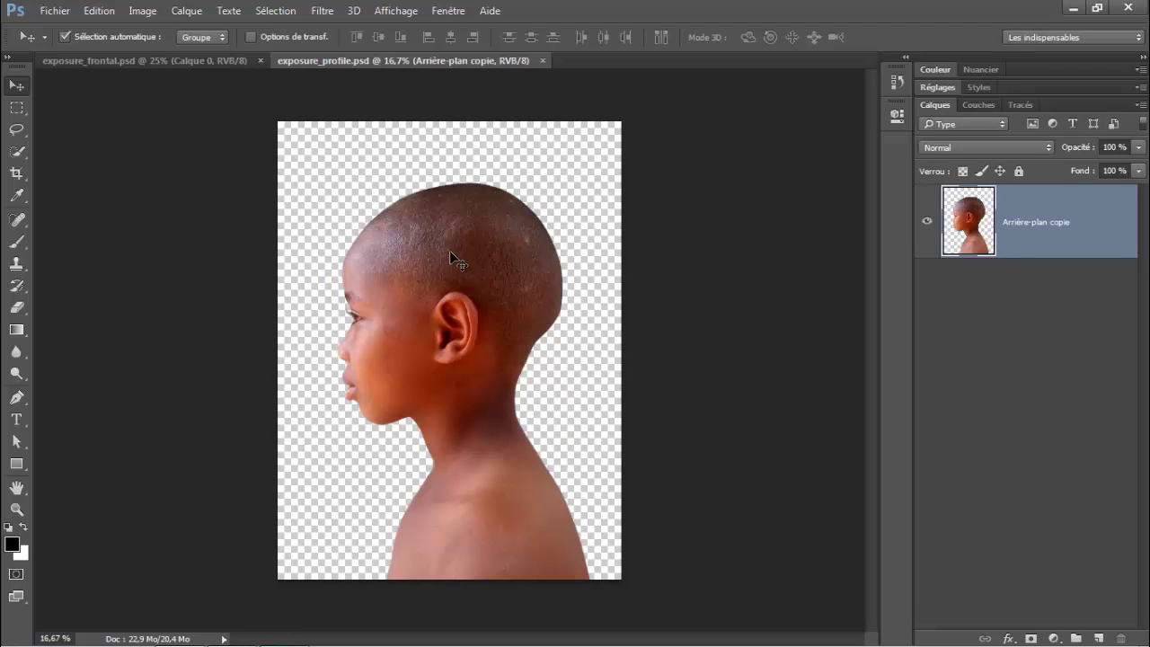
{"action": "left_click", "coordinate": [218, 61]}
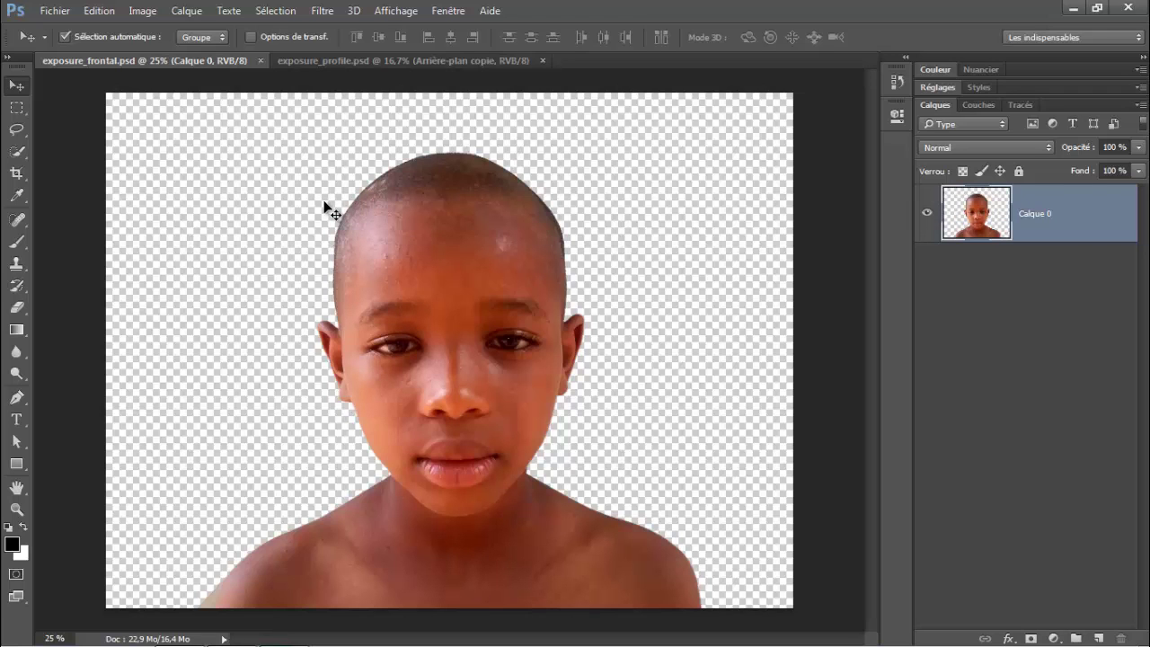
{"action": "left_click", "coordinate": [55, 11]}
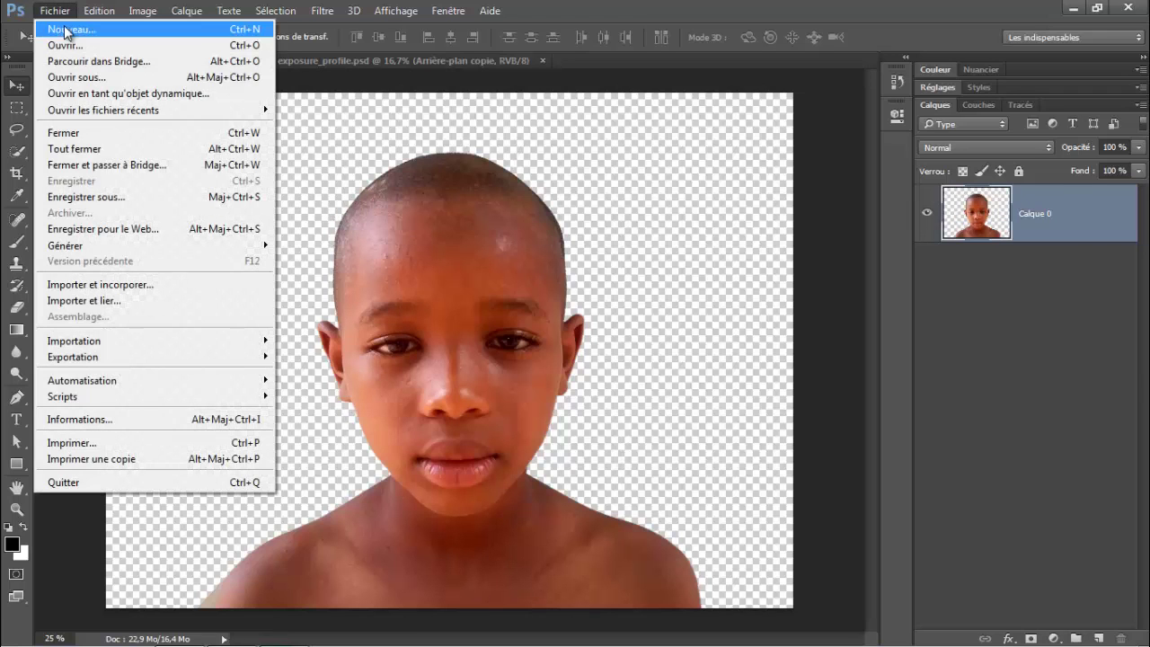
Create a 3000 × 2000 px, 300 ppi document with a black background
{"action": "left_click", "coordinate": [67, 31]}
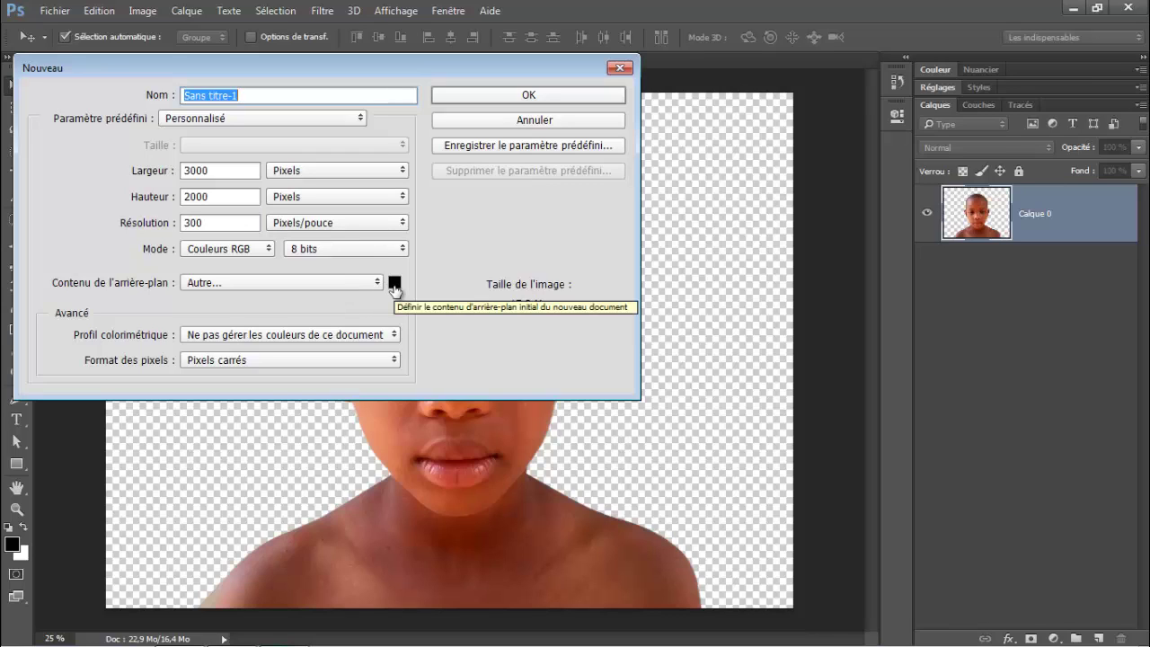
{"action": "left_click", "coordinate": [555, 97]}
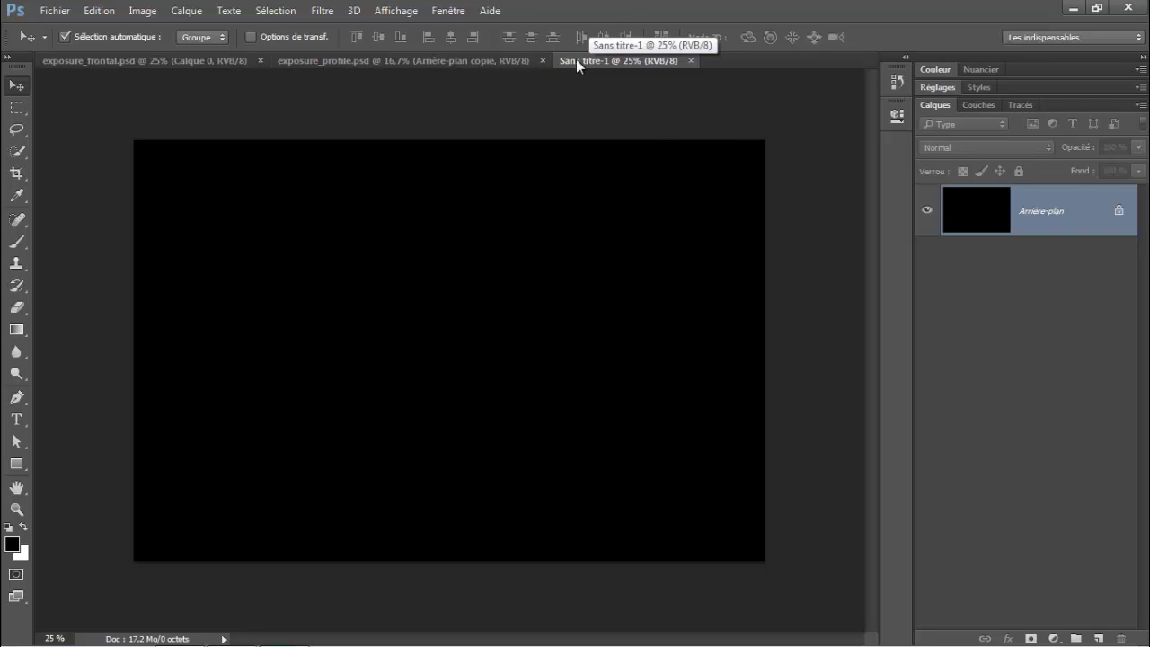
Drag the profile portrait layer from exposure_profile.psd onto the black Sans titre-1 canvas
{"action": "left_click", "coordinate": [425, 55]}
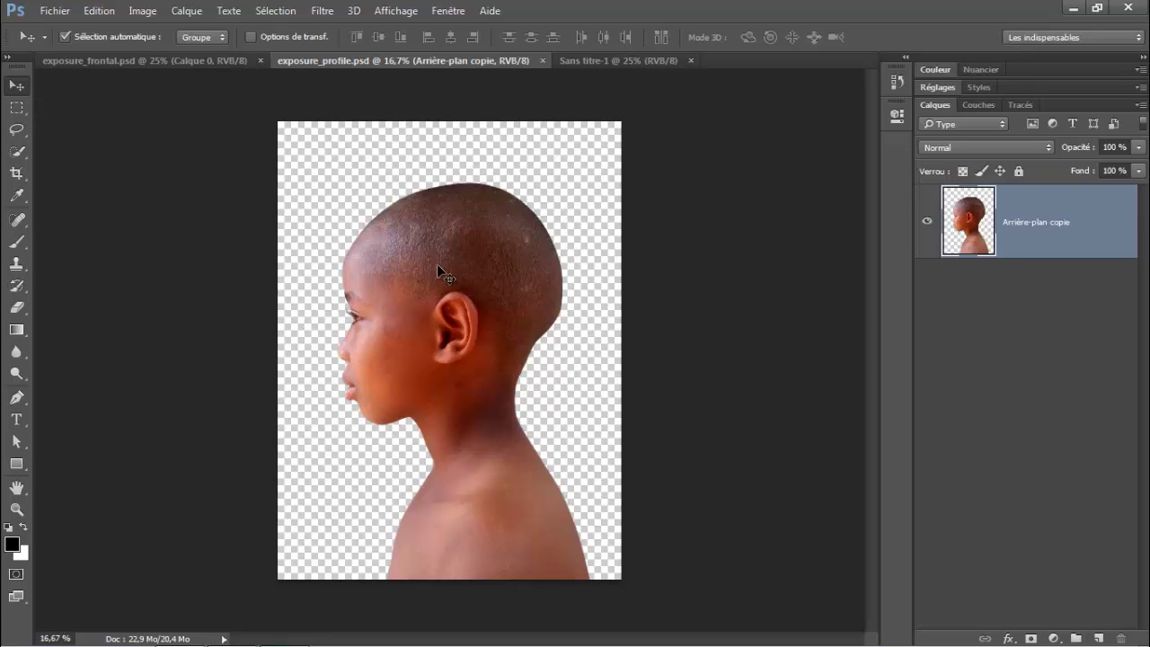
{"action": "mouse_move", "coordinate": [461, 300]}
{"action": "left_mouse_down"}
{"action": "mouse_move", "coordinate": [532, 141]}
{"action": "mouse_move", "coordinate": [580, 72]}
{"action": "left_mouse_up"}
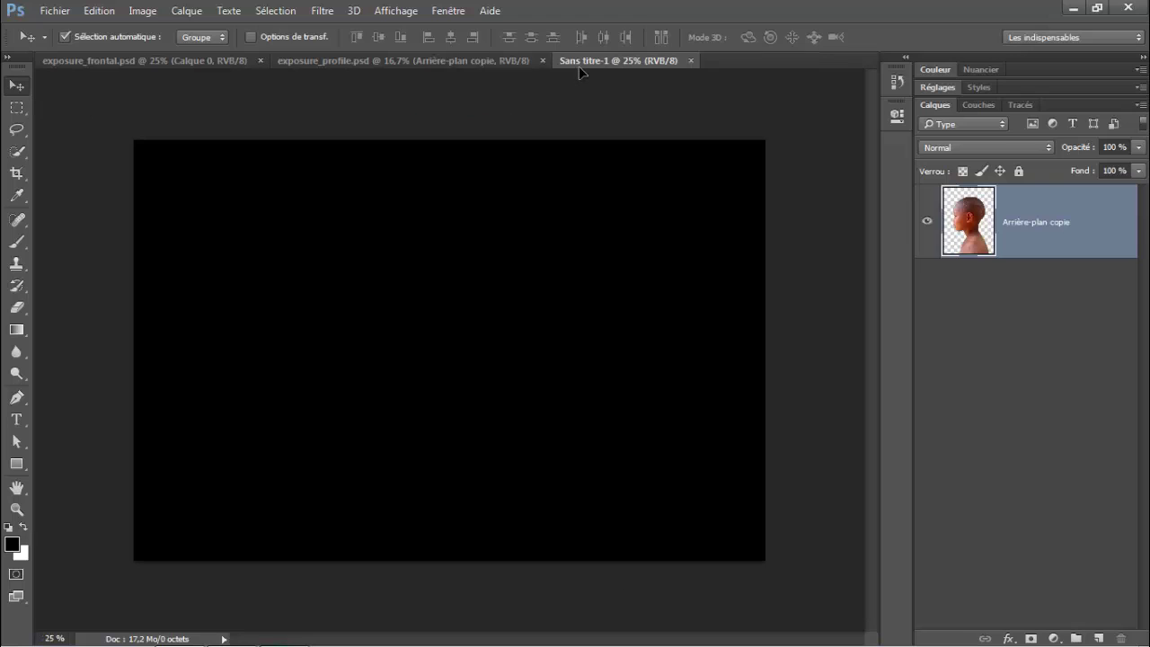
{"action": "left_click_drag", "start_coordinate": [580, 67], "coordinate": [567, 100]}
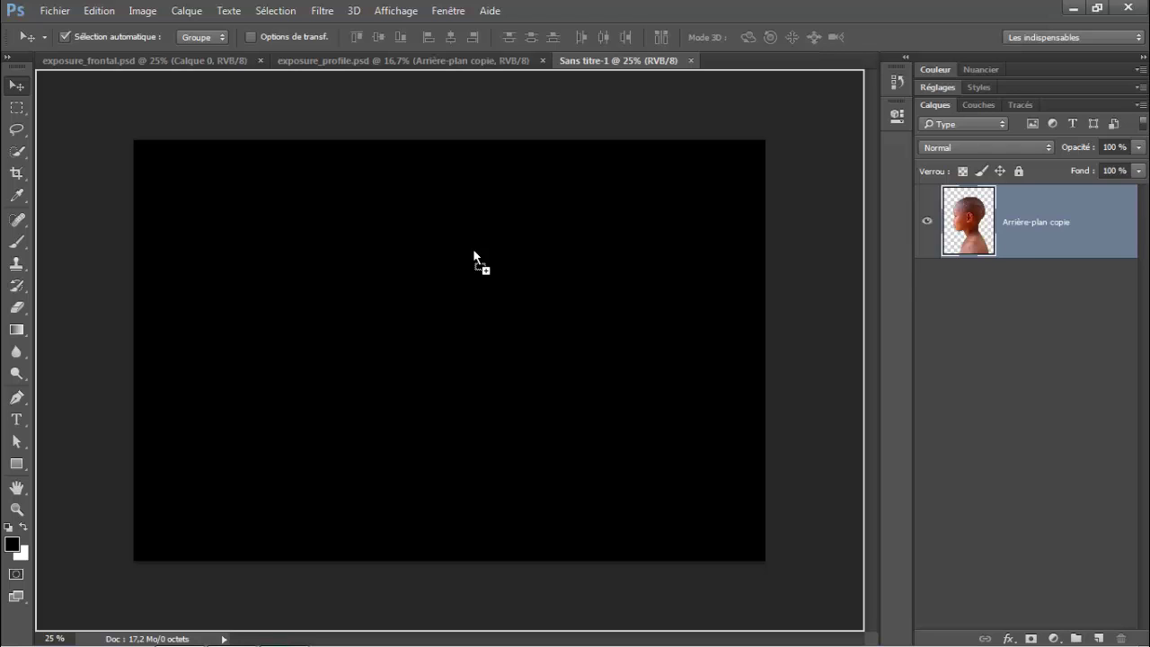
{"action": "left_click_drag", "start_coordinate": [474, 251], "coordinate": [474, 252]}
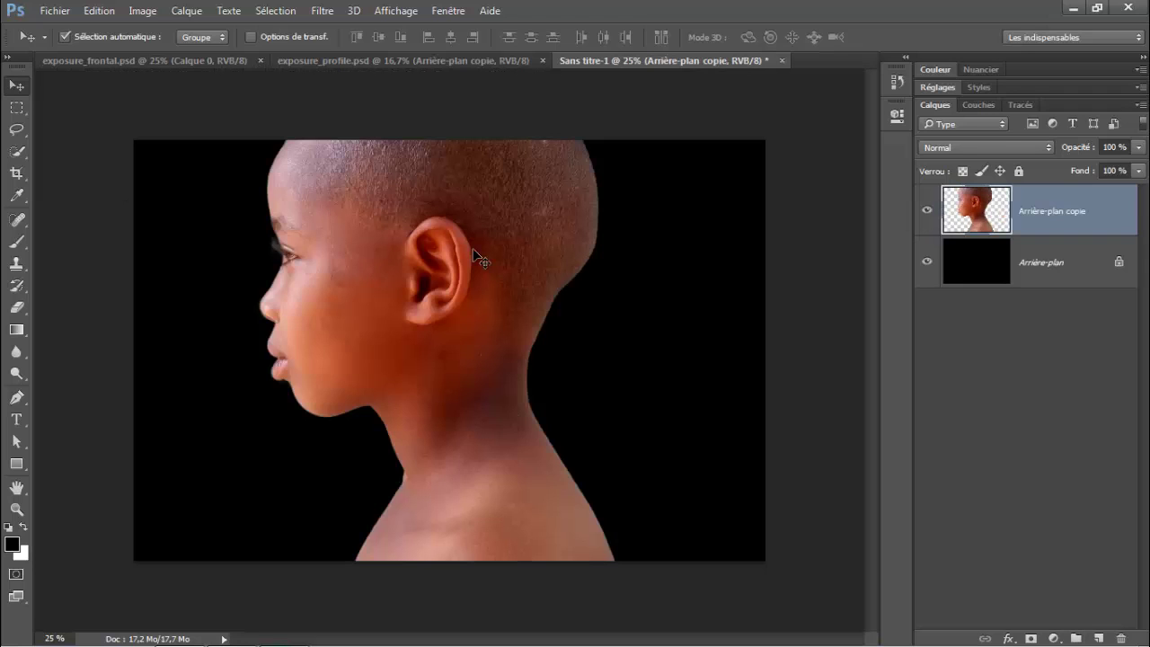
{"action": "left_click_drag", "start_coordinate": [473, 251], "coordinate": [462, 281]}
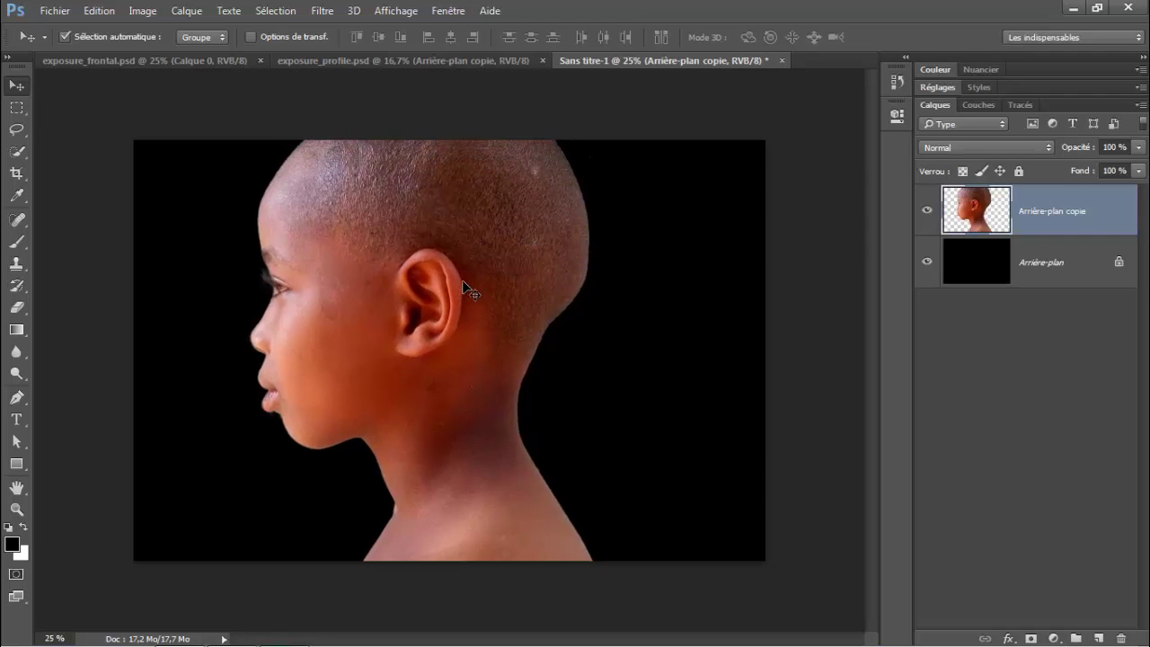
{"action": "key", "text": "ctrl+minus"}
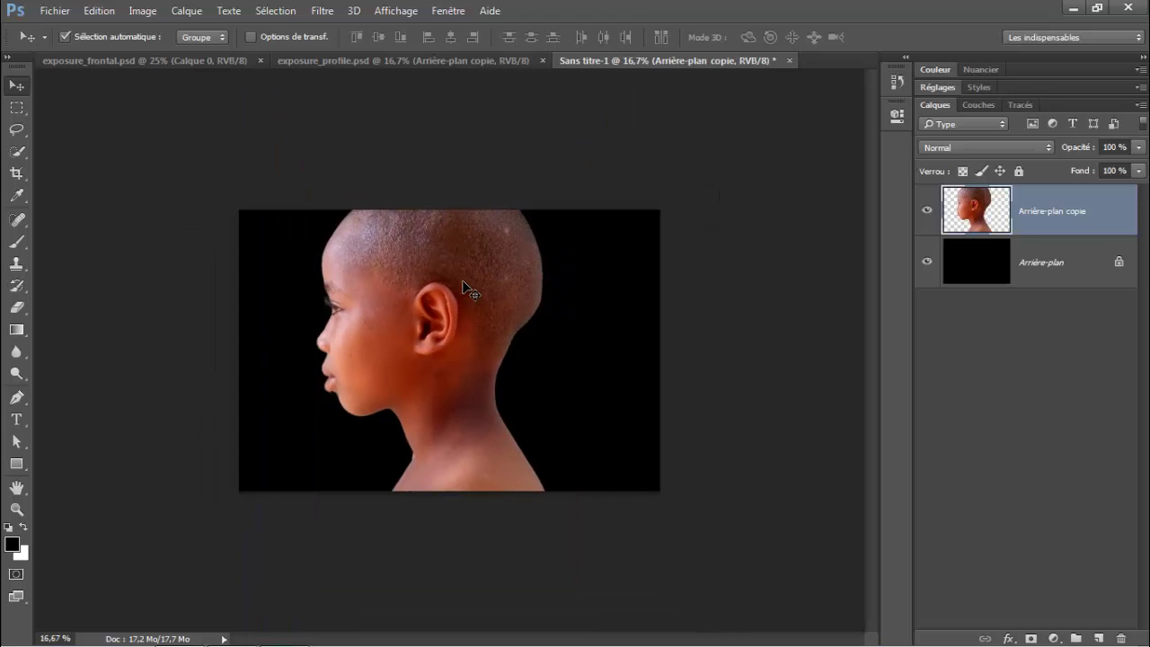
Free-transform the profile head down to about 79% and shift it left
{"action": "left_click", "coordinate": [99, 11]}
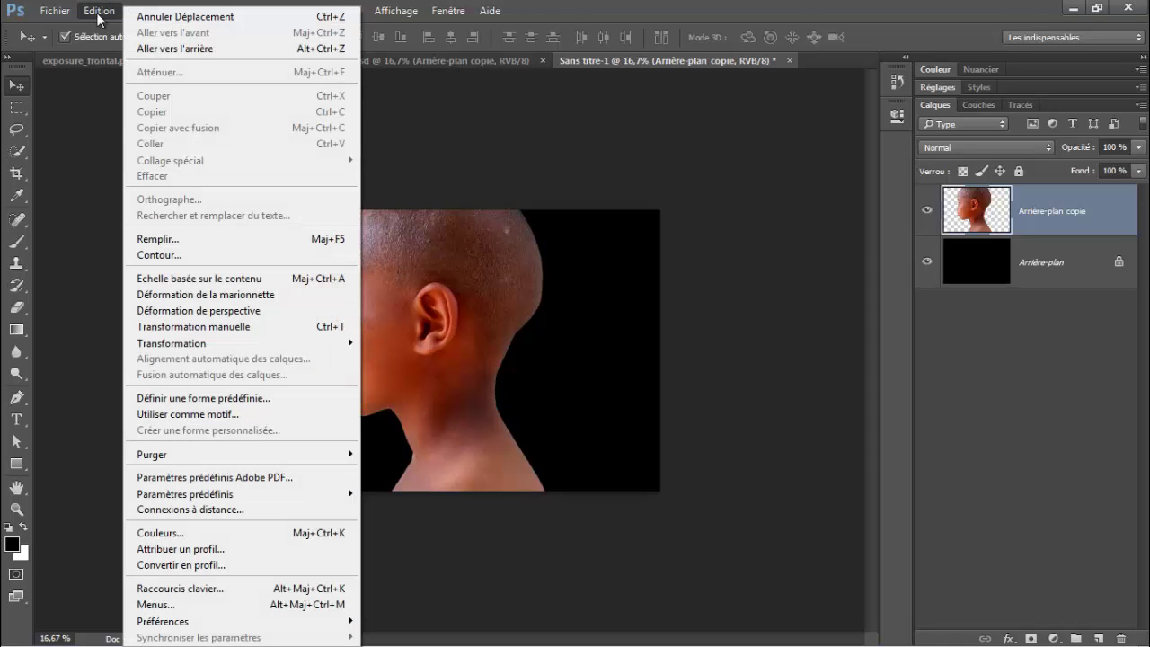
{"action": "left_click", "coordinate": [190, 327]}
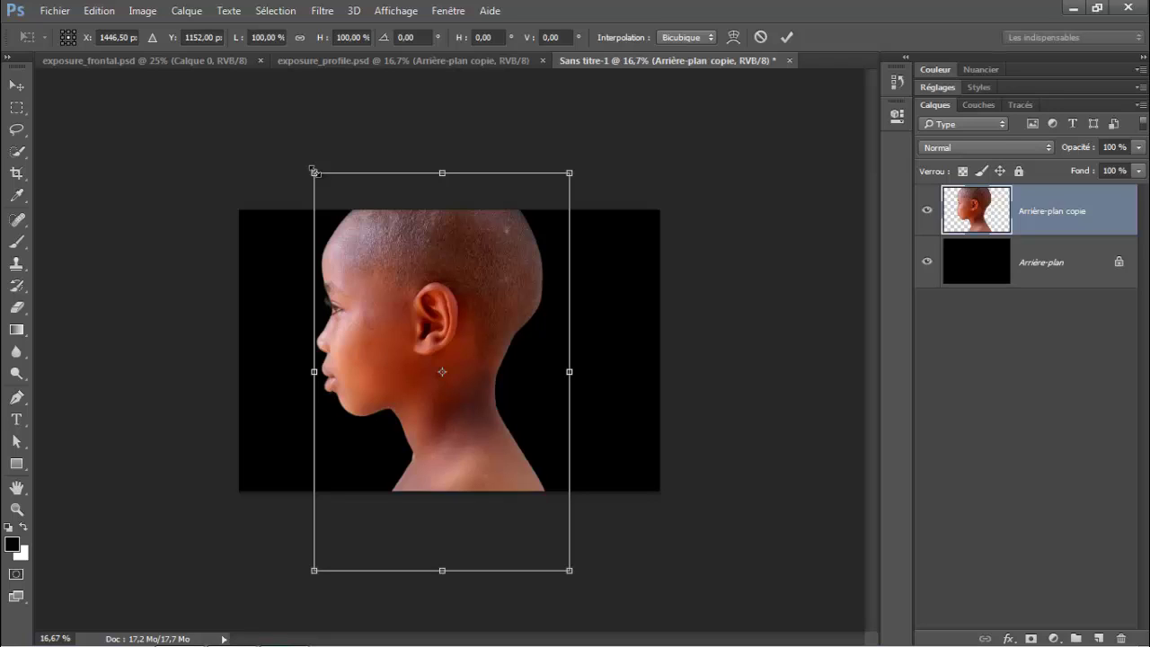
{"action": "left_click_drag", "start_coordinate": [312, 170], "coordinate": [341, 212]}
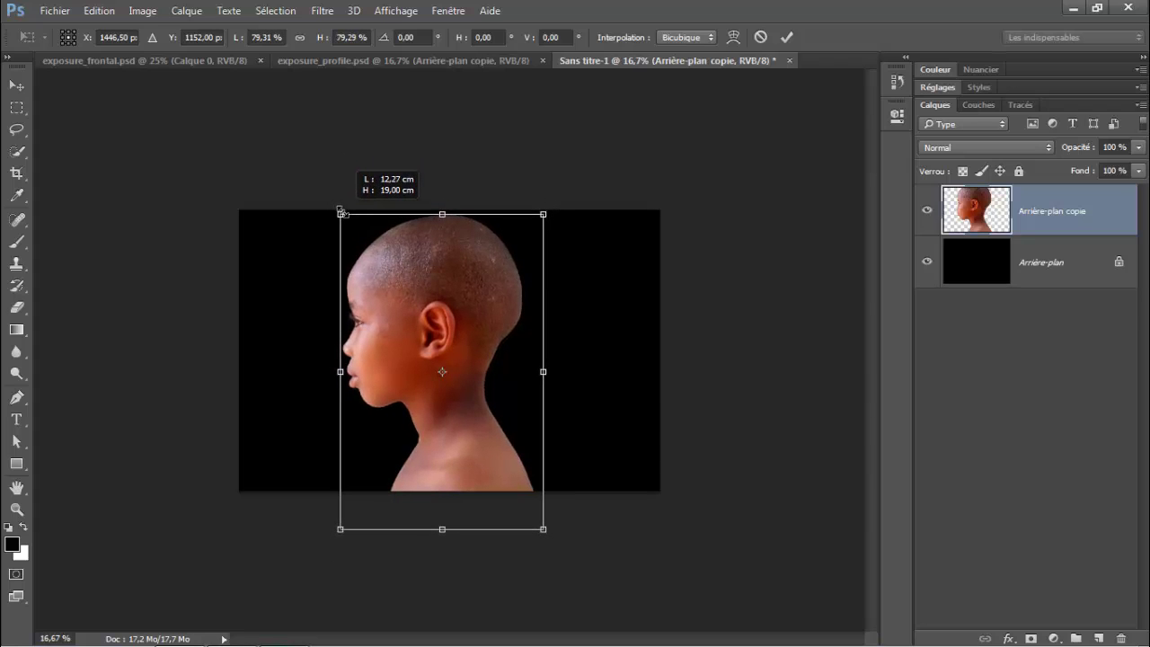
{"action": "left_click_drag", "start_coordinate": [341, 212], "coordinate": [341, 212]}
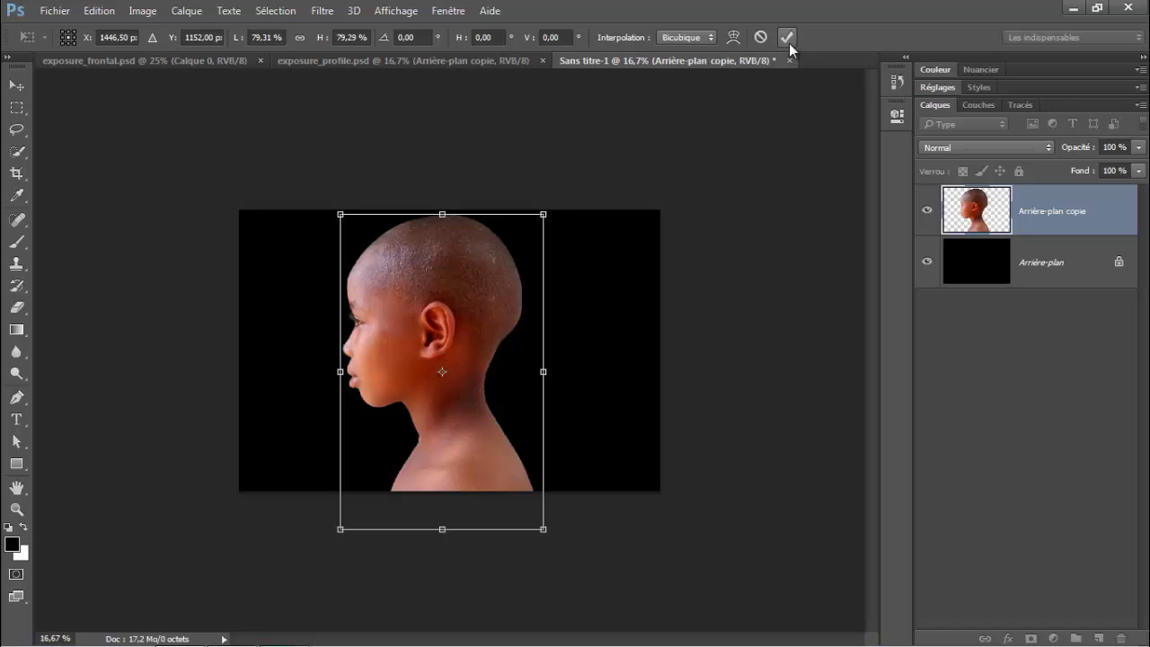
{"action": "left_click", "coordinate": [787, 38]}
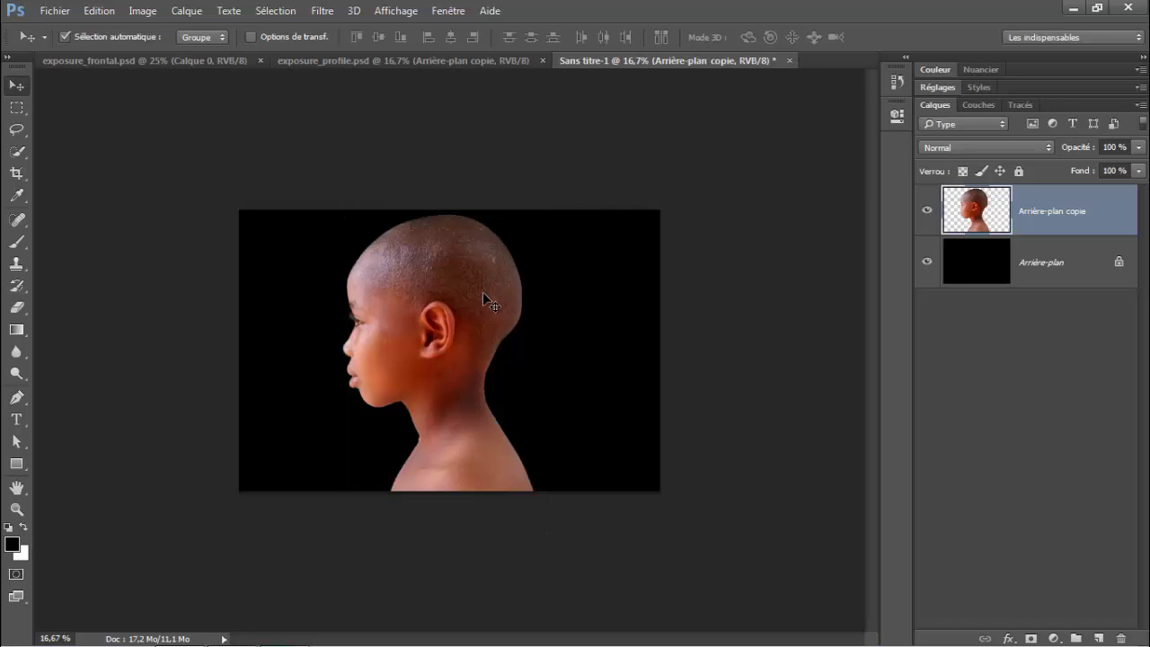
{"action": "left_click_drag", "start_coordinate": [482, 292], "coordinate": [455, 296]}
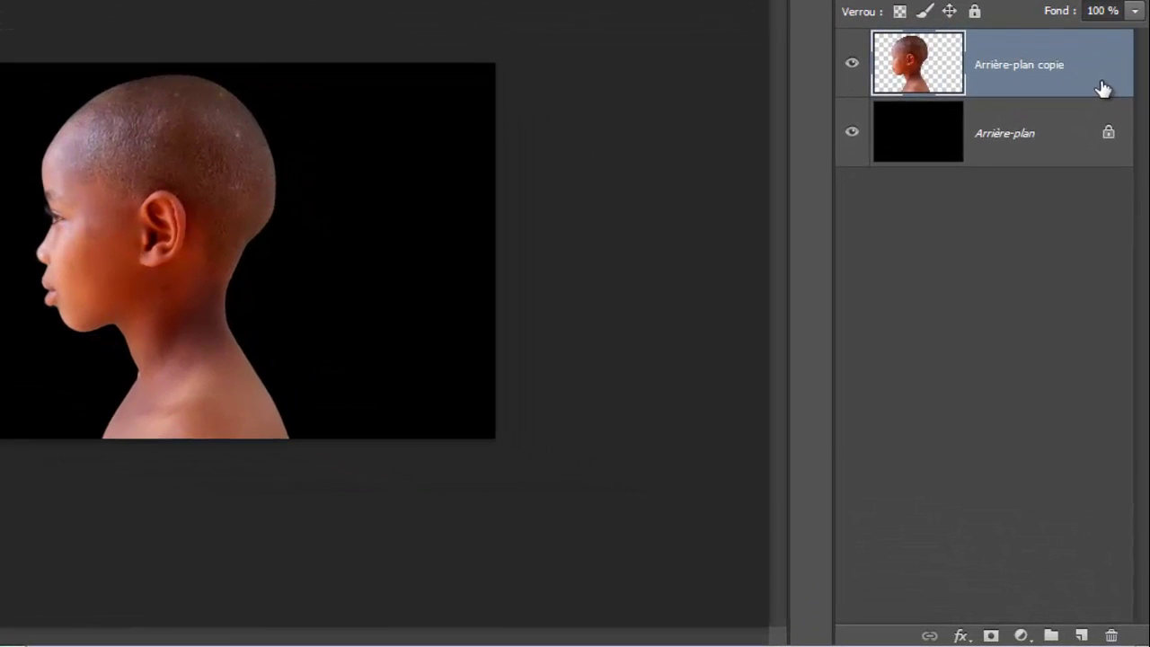
Duplicate the Arrière-plan copie profile layer into Arrière-plan copie 2
{"action": "mouse_move", "coordinate": [1103, 88]}
{"action": "left_mouse_down"}
{"action": "mouse_move", "coordinate": [1075, 398]}
{"action": "mouse_move", "coordinate": [1081, 635]}
{"action": "left_mouse_up"}
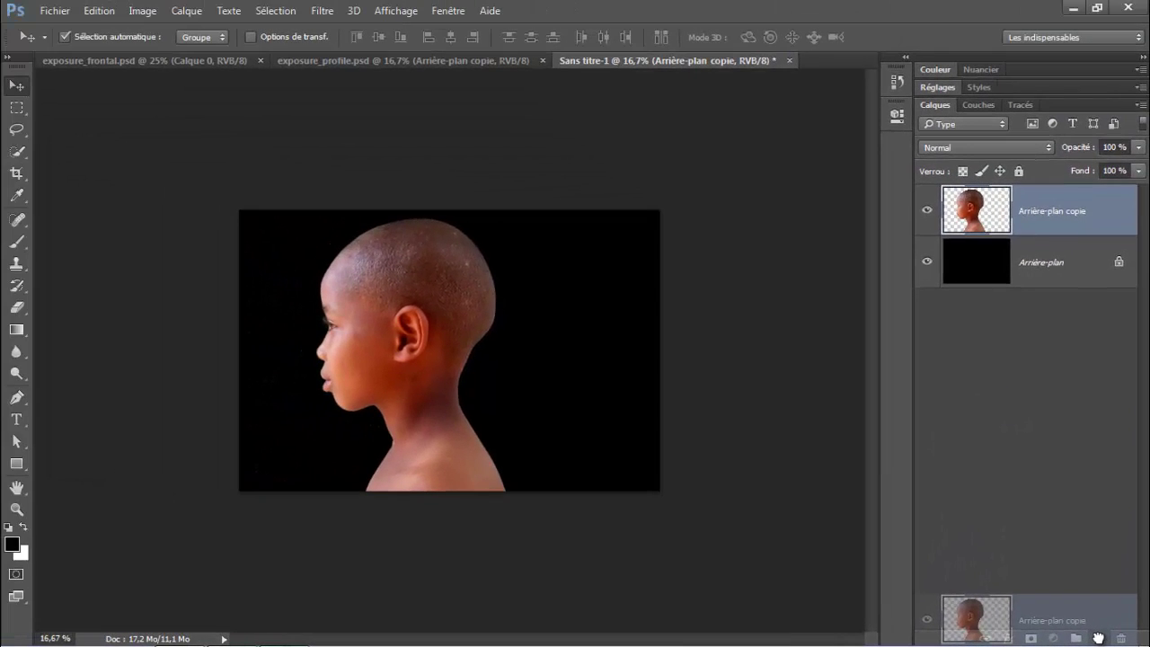
{"action": "left_click_drag", "start_coordinate": [1098, 637], "coordinate": [1098, 638]}
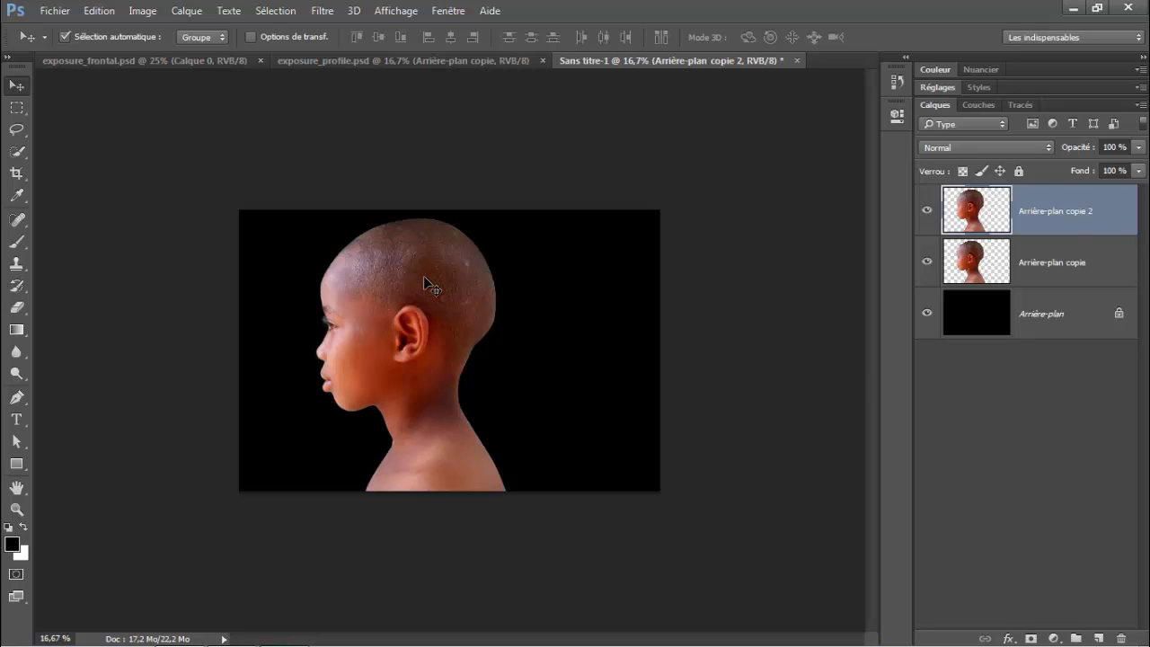
Flip the top profile copy horizontally and move it right so the heads sit back-to-back
{"action": "left_click", "coordinate": [110, 13]}
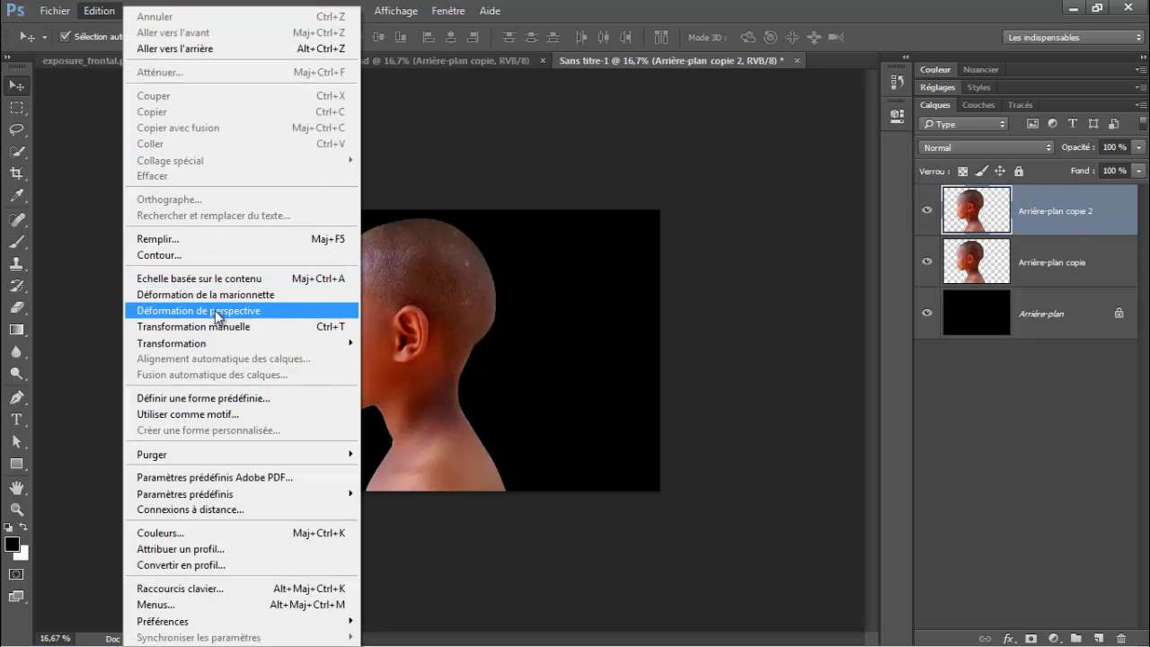
{"action": "mouse_move", "coordinate": [172, 343]}
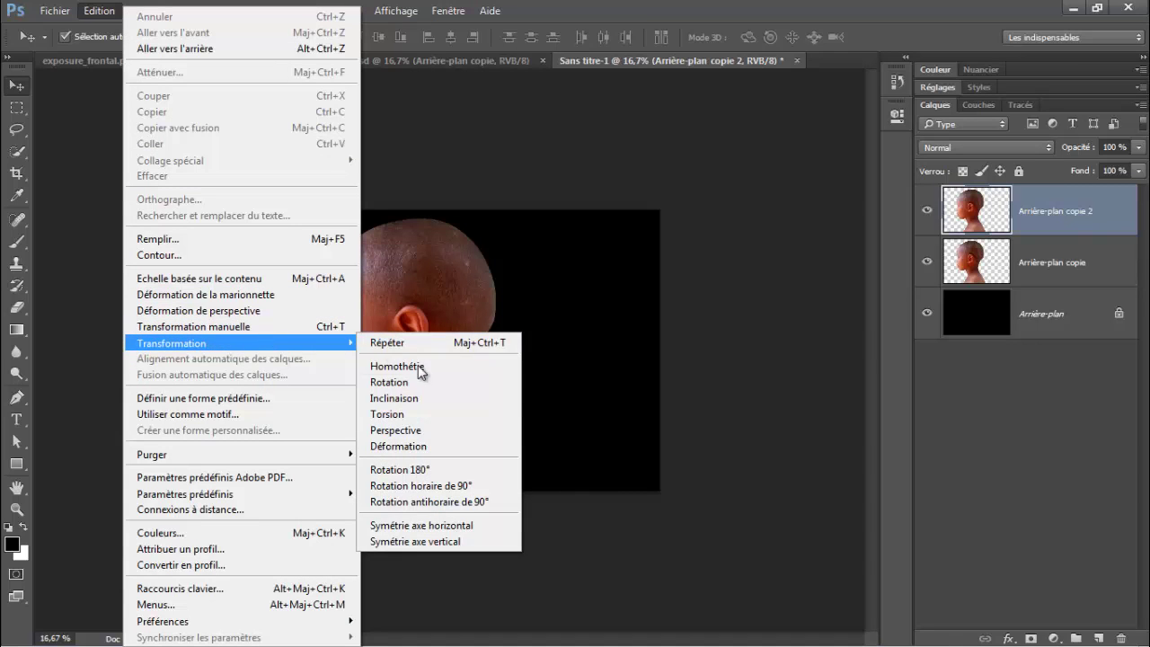
{"action": "left_click", "coordinate": [440, 522]}
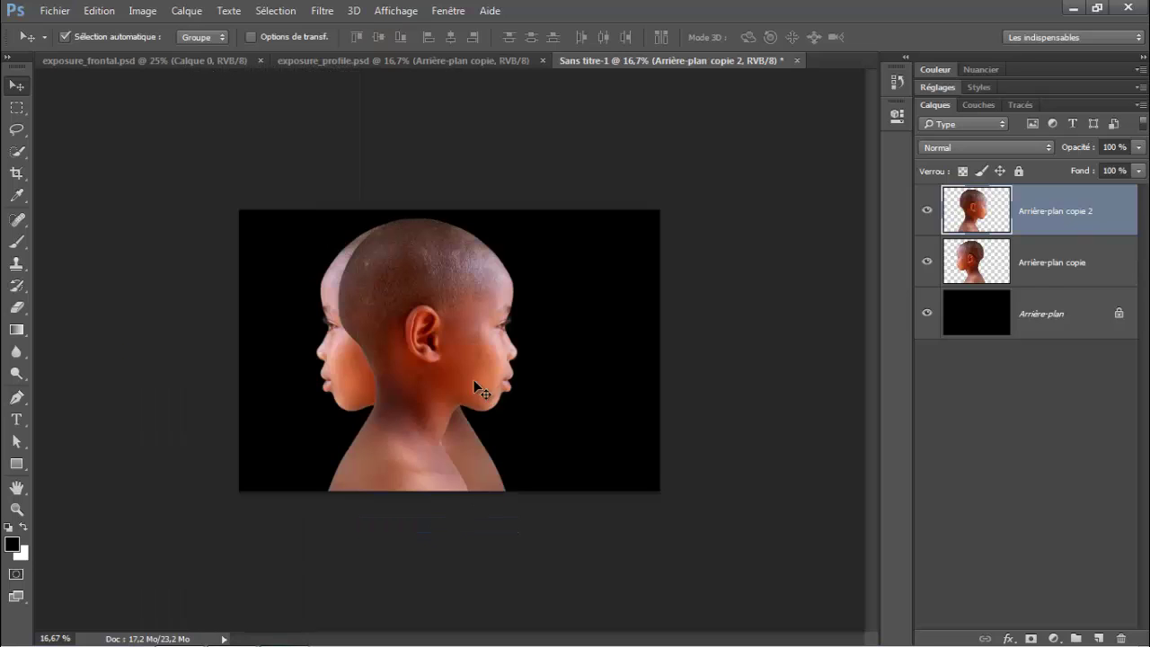
{"action": "mouse_move", "coordinate": [428, 377]}
{"action": "left_mouse_down"}
{"action": "mouse_move", "coordinate": [461, 381]}
{"action": "mouse_move", "coordinate": [442, 373]}
{"action": "left_mouse_up"}
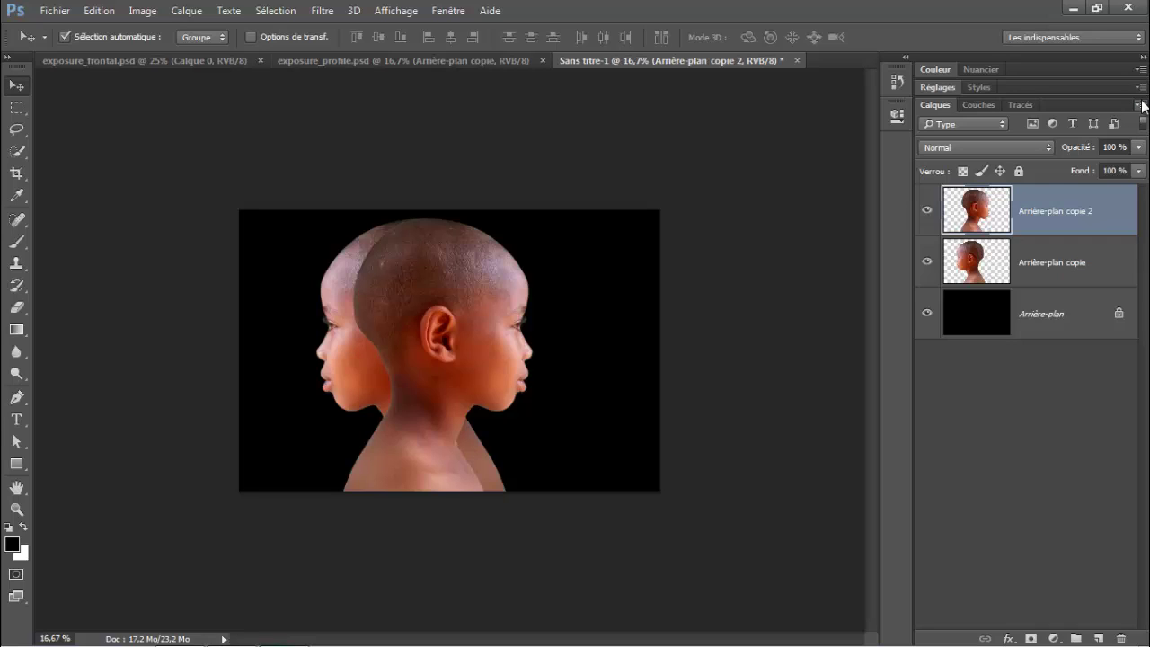
Merge the mirrored head copy down into Arrière-plan copie and move the merged heads right
{"action": "left_click", "coordinate": [1138, 105]}
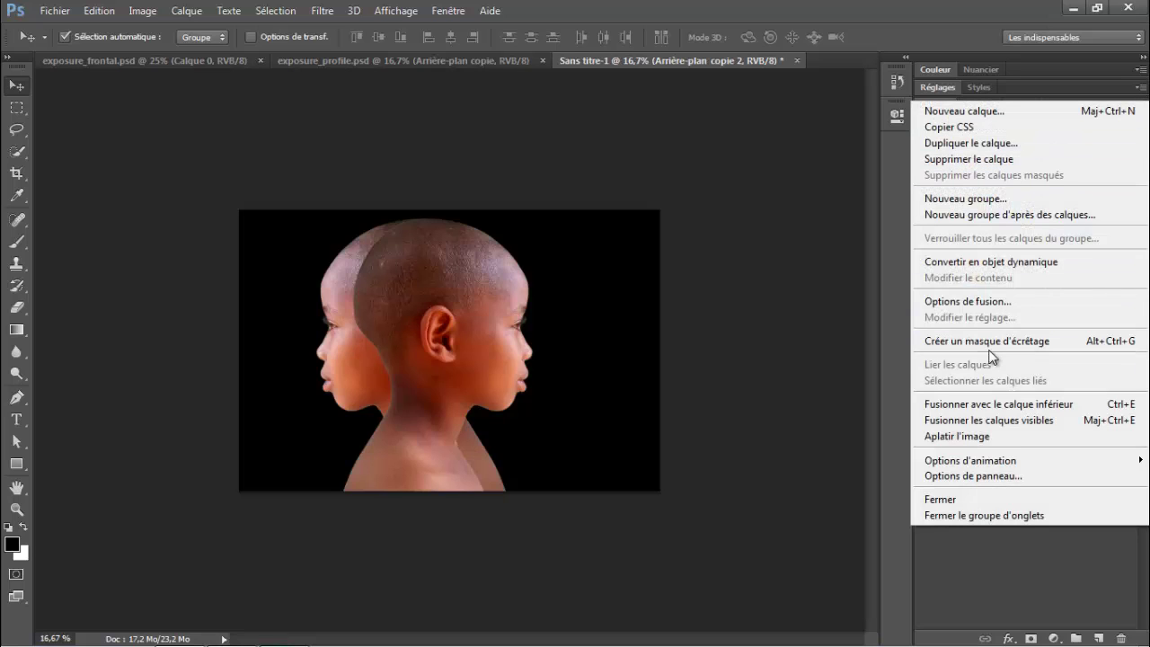
{"action": "left_click", "coordinate": [977, 404]}
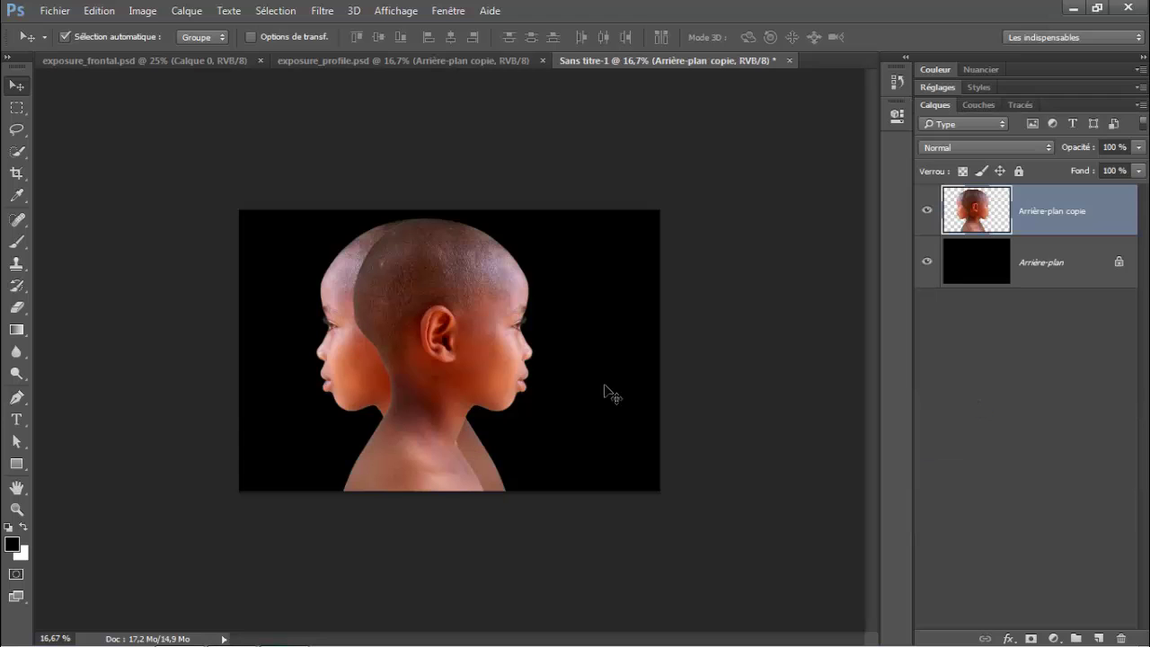
{"action": "left_click_drag", "start_coordinate": [420, 355], "coordinate": [443, 355]}
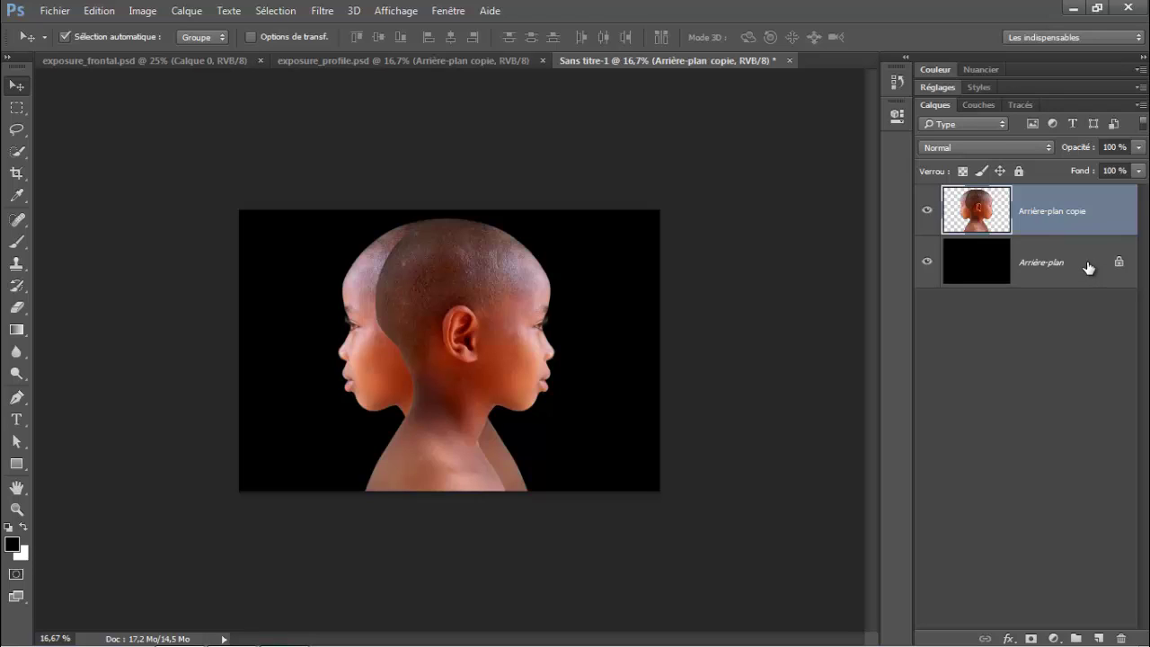
{"action": "left_click", "coordinate": [1088, 267], "text": "shift"}
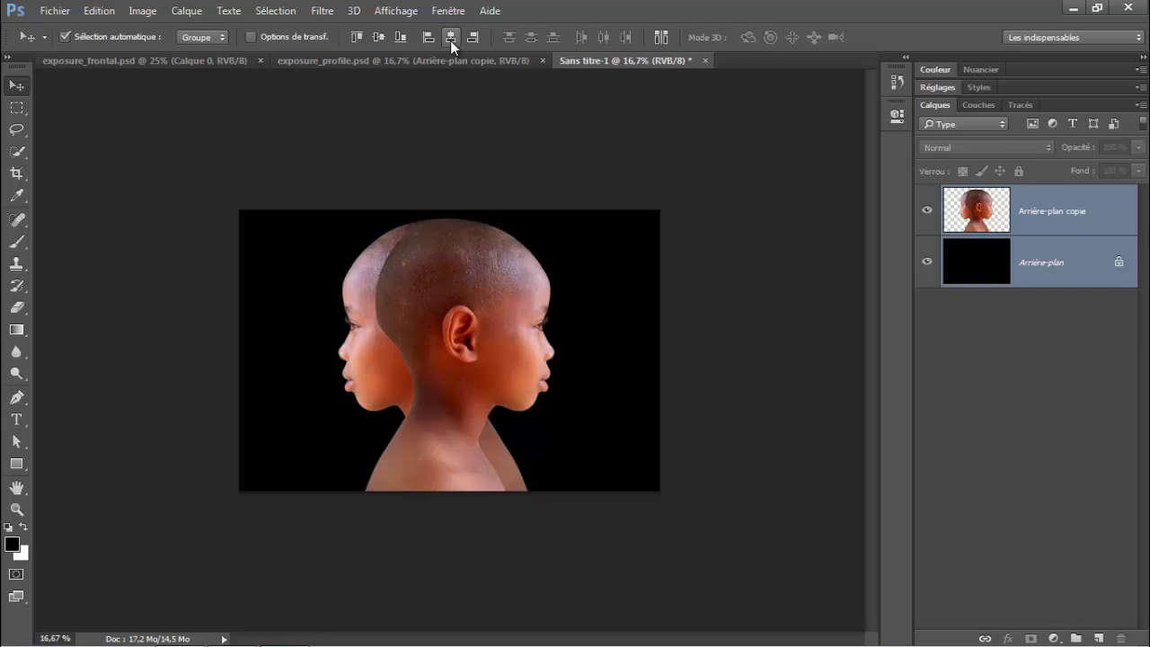
Align the merged heads' horizontal centre with the black background layer
{"action": "left_click", "coordinate": [450, 41]}
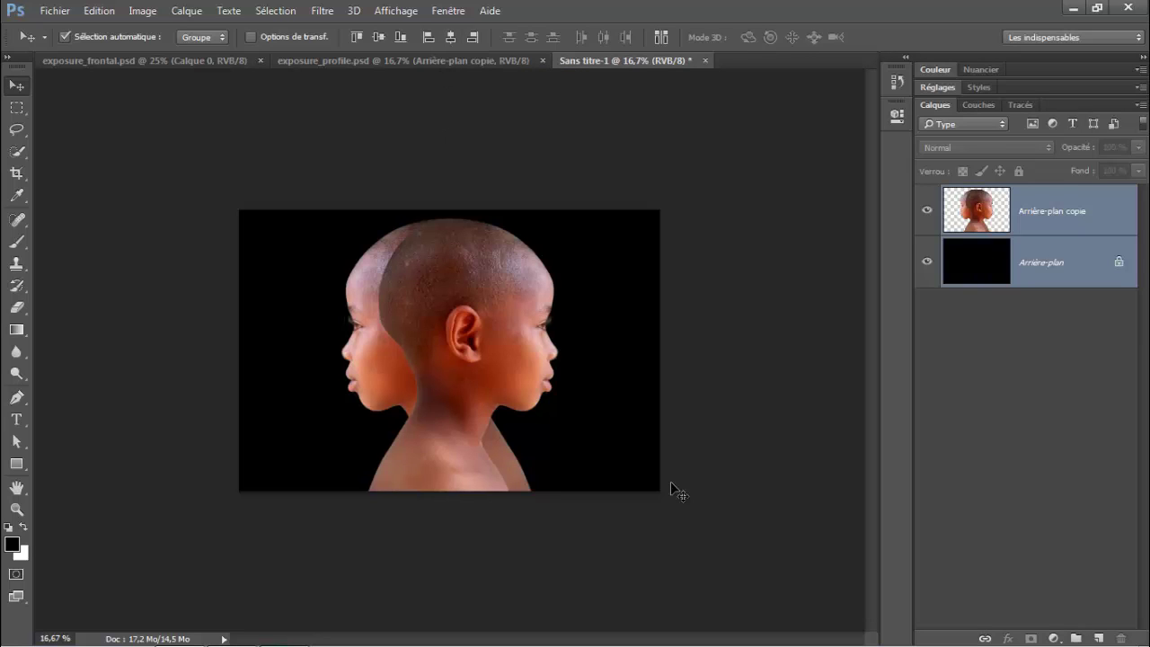
{"action": "left_click", "coordinate": [1122, 220]}
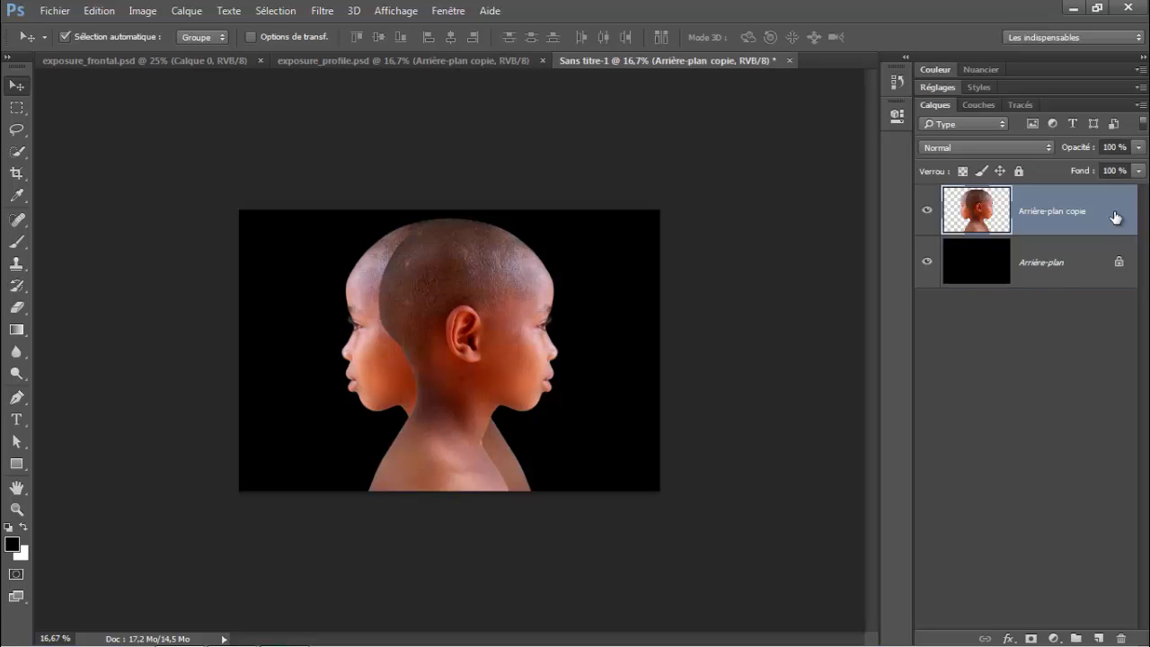
Drag Calque 0 from exposure_frontal.psd into Sans titre-1 as the new top layer Calque 1
{"action": "left_click", "coordinate": [110, 59]}
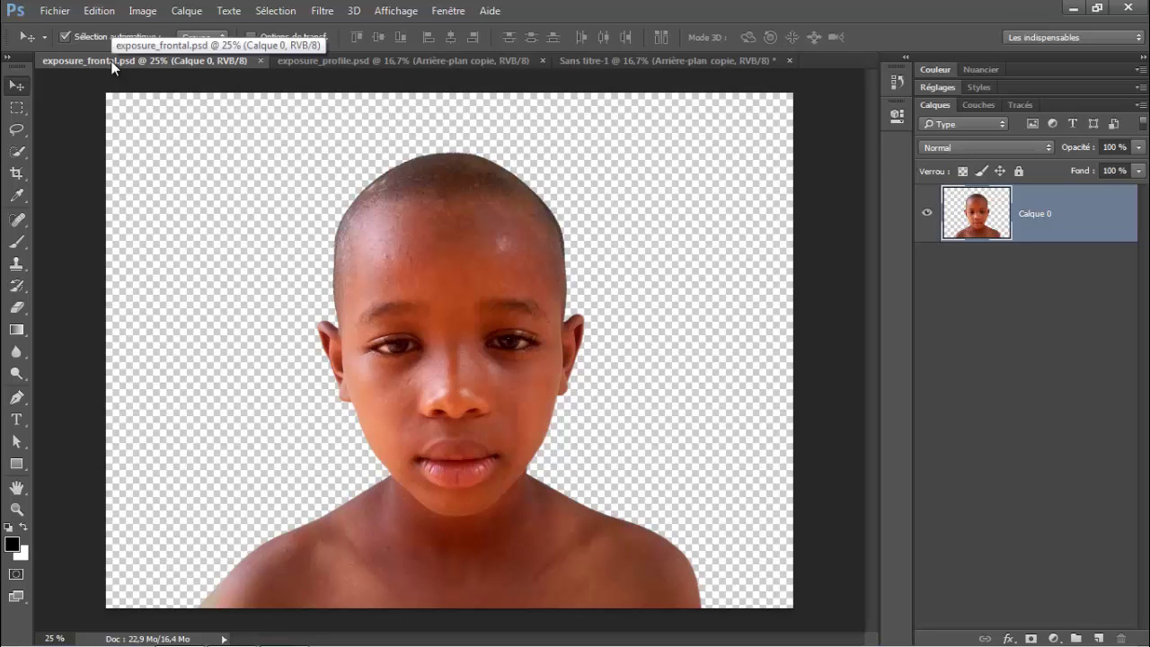
{"action": "left_click_drag", "start_coordinate": [480, 284], "coordinate": [543, 199]}
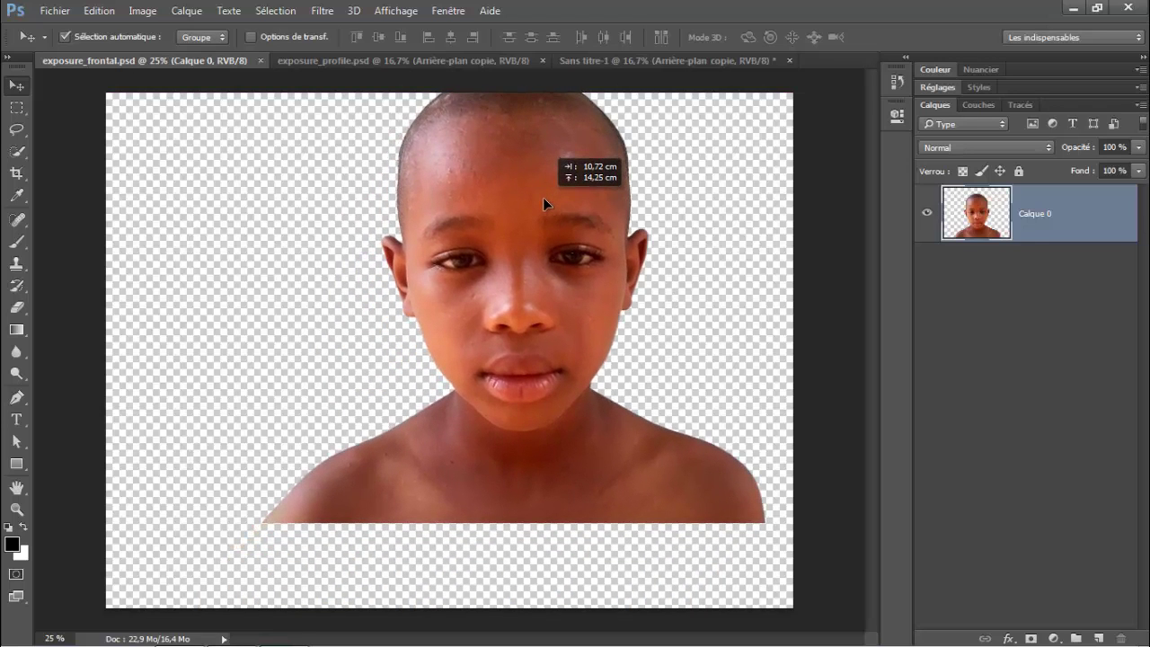
{"action": "left_click_drag", "start_coordinate": [543, 198], "coordinate": [618, 62]}
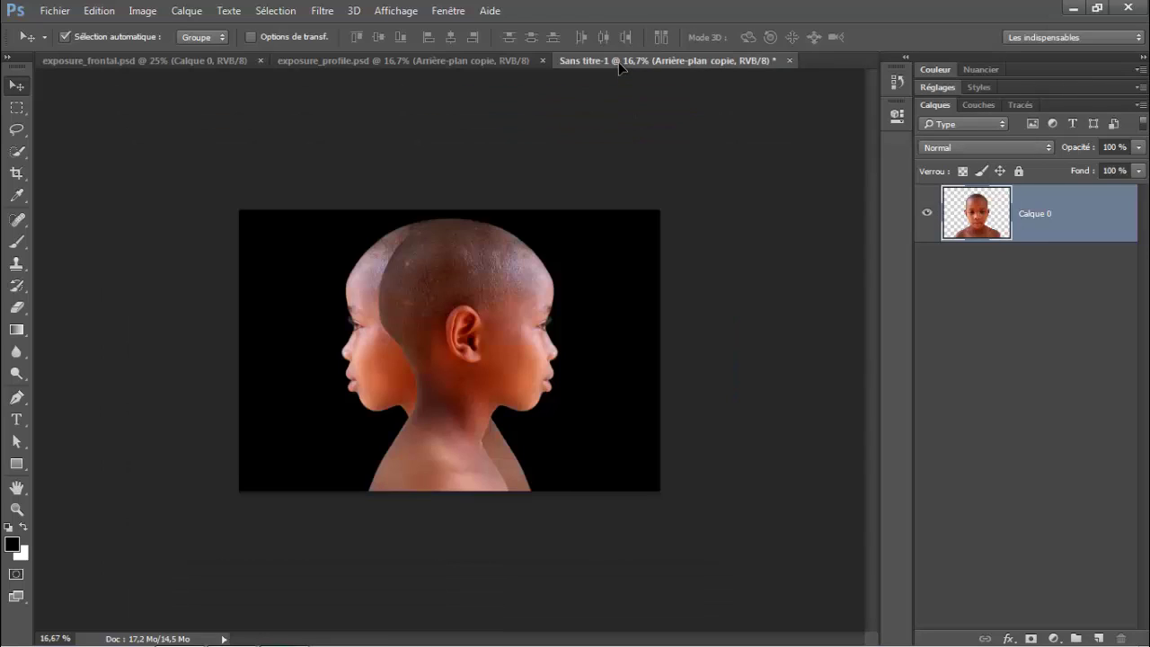
{"action": "left_click_drag", "start_coordinate": [618, 62], "coordinate": [614, 73]}
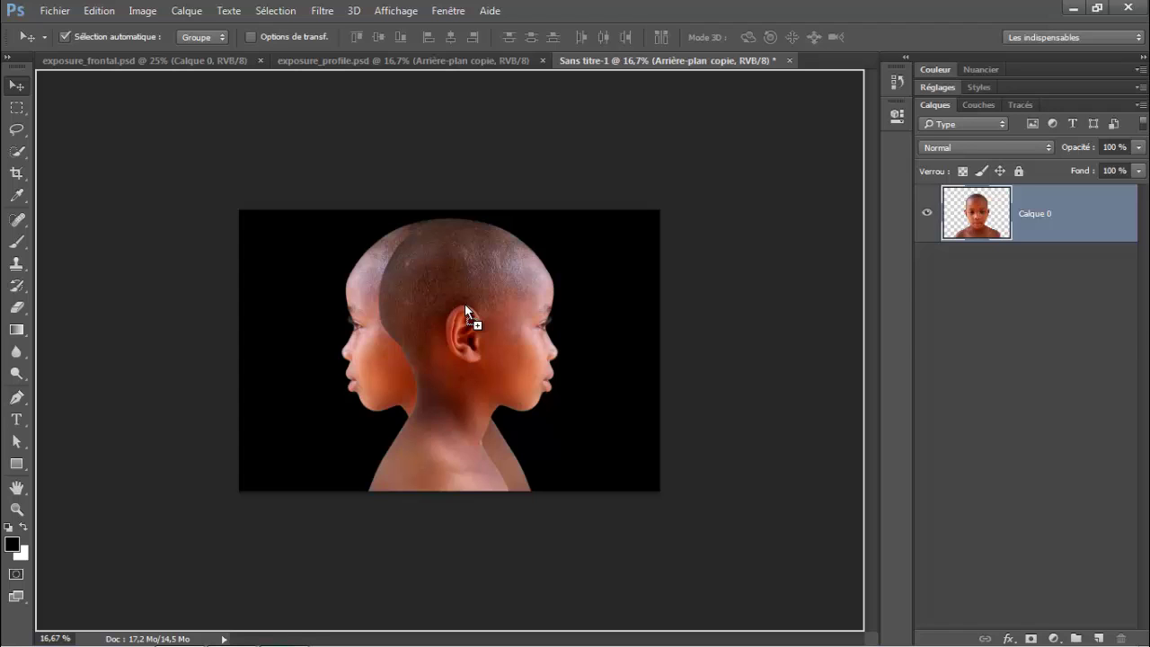
{"action": "left_click_drag", "start_coordinate": [465, 303], "coordinate": [464, 303]}
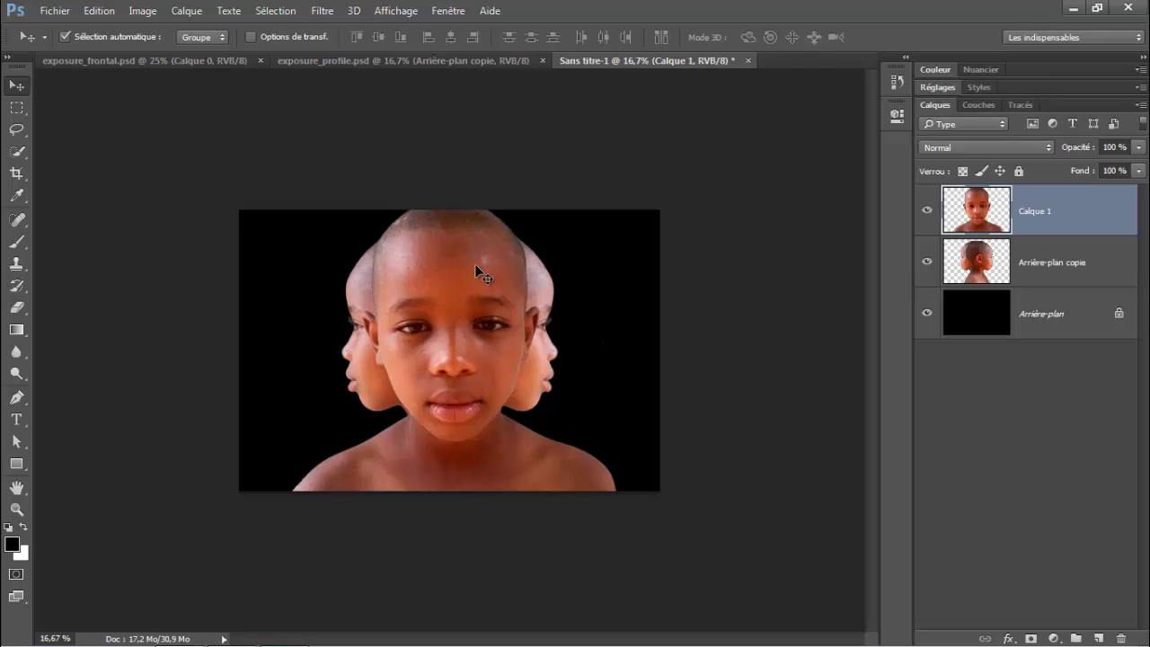
Nudge the frontal face down and make it a clipping mask on the profile-heads layer
{"action": "left_click_drag", "start_coordinate": [472, 267], "coordinate": [473, 273]}
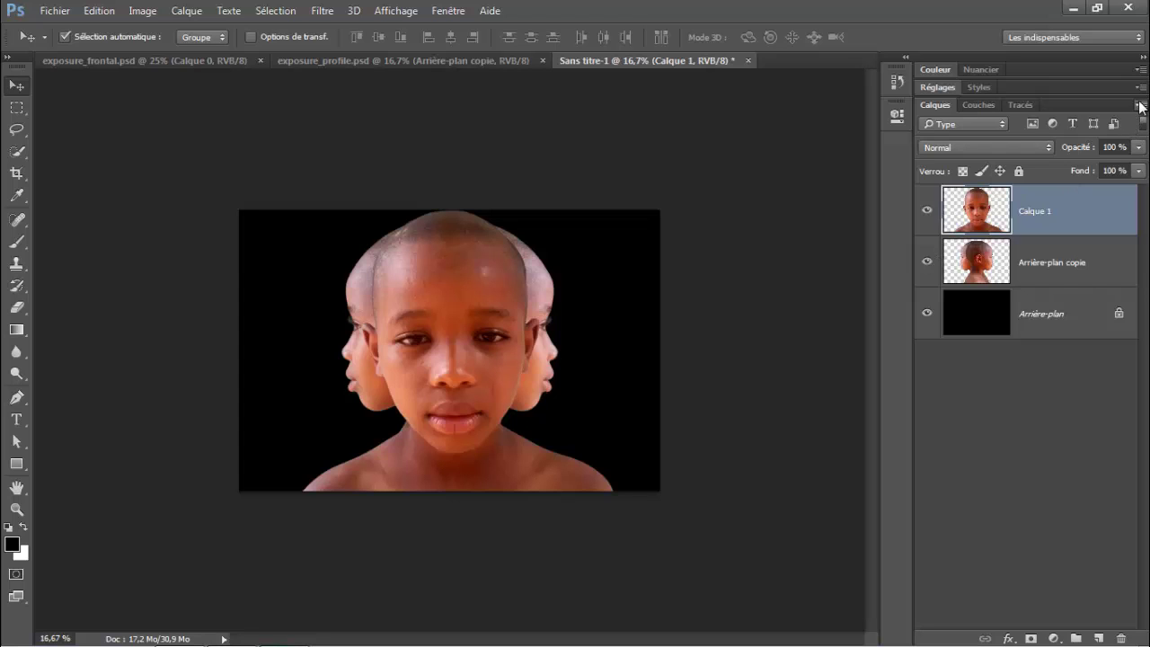
{"action": "left_click", "coordinate": [1141, 105]}
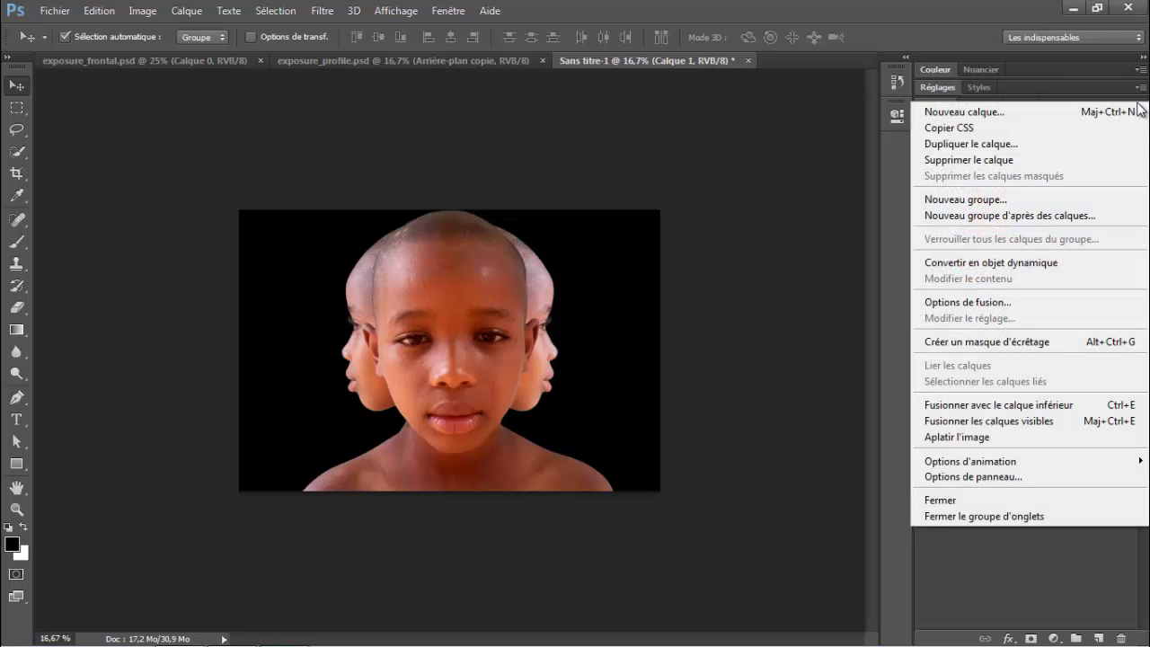
{"action": "left_click", "coordinate": [1036, 347]}
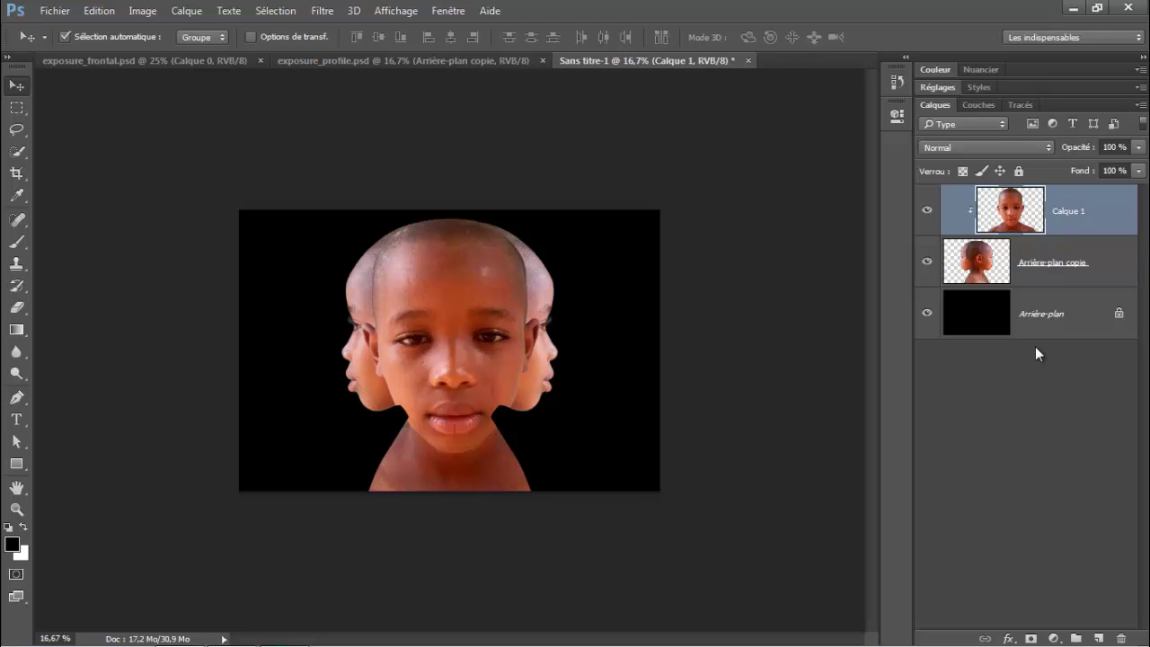
{"action": "key", "text": "ctrl+t"}
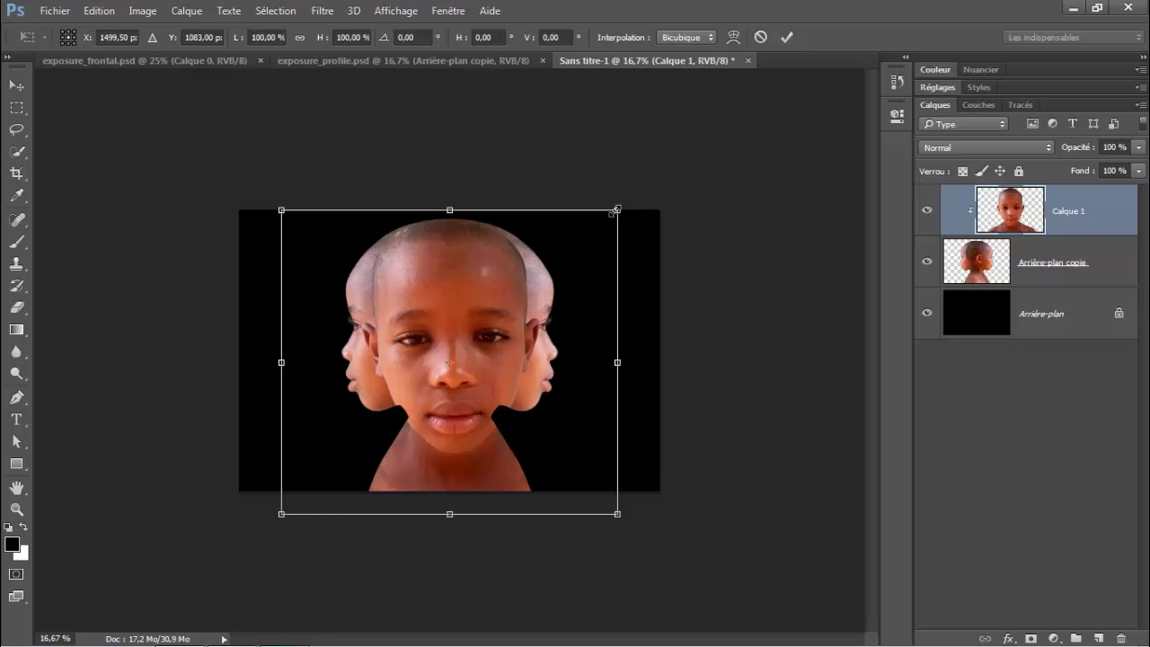
Scale the frontal face to 200%, rotate it about 2°, and nudge it left to align with the profiles
{"action": "mouse_move", "coordinate": [614, 212]}
{"action": "left_mouse_down"}
{"action": "mouse_move", "coordinate": [702, 149]}
{"action": "mouse_move", "coordinate": [767, 133]}
{"action": "mouse_move", "coordinate": [813, 91]}
{"action": "left_mouse_up"}
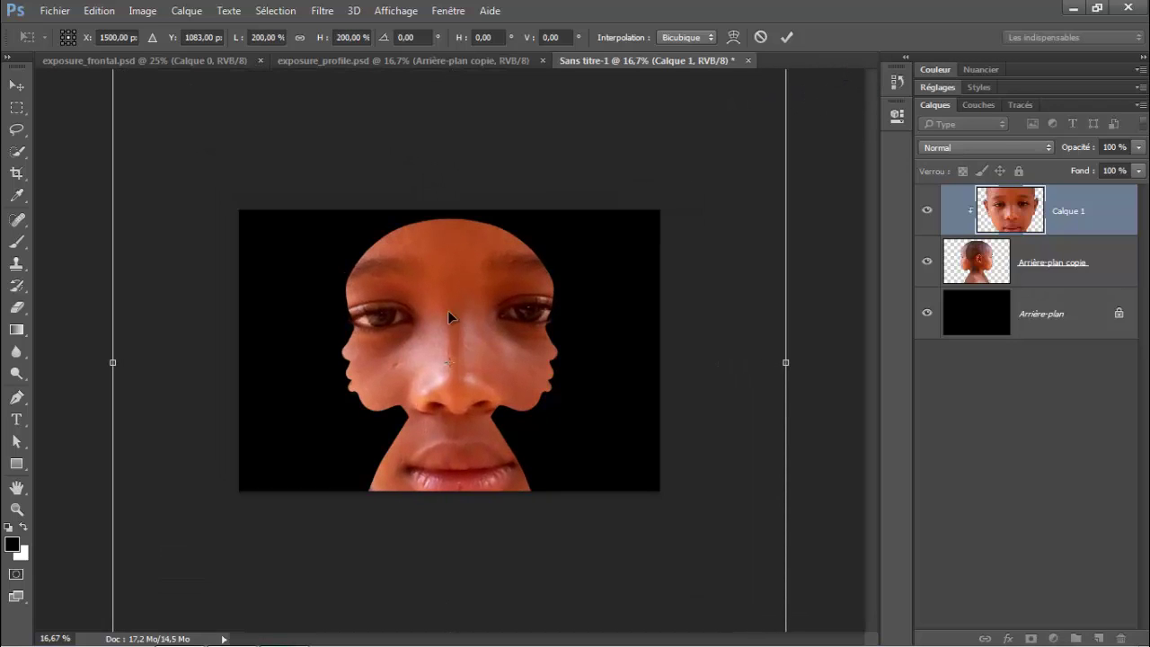
{"action": "left_click_drag", "start_coordinate": [470, 346], "coordinate": [466, 349]}
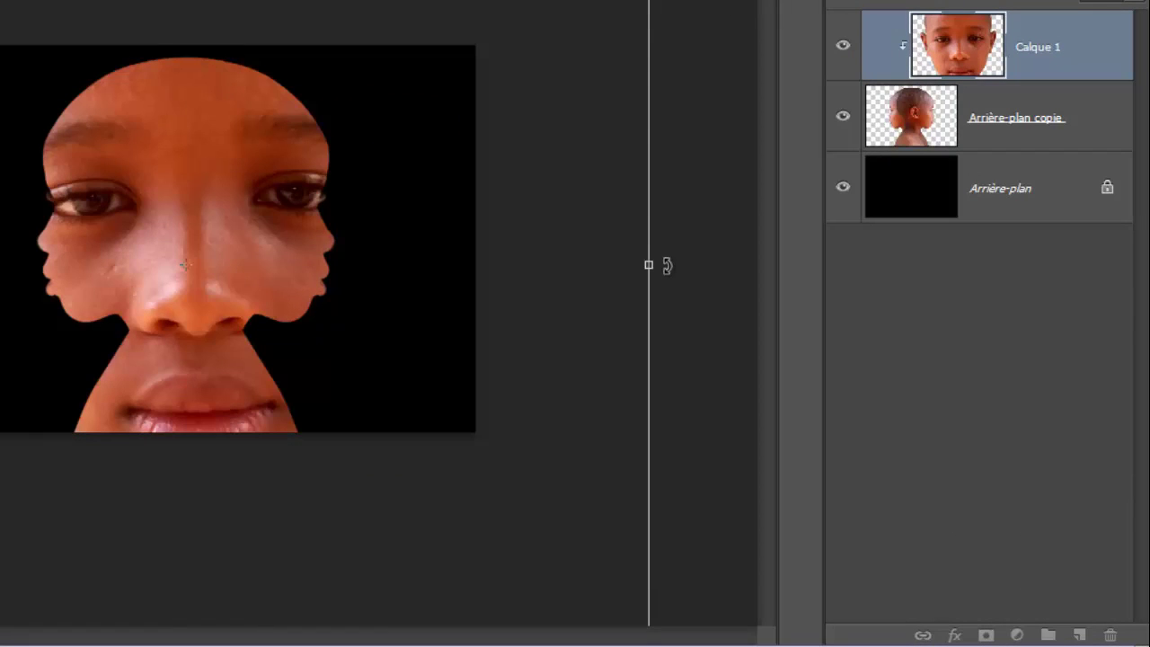
{"action": "left_click_drag", "start_coordinate": [667, 264], "coordinate": [677, 282]}
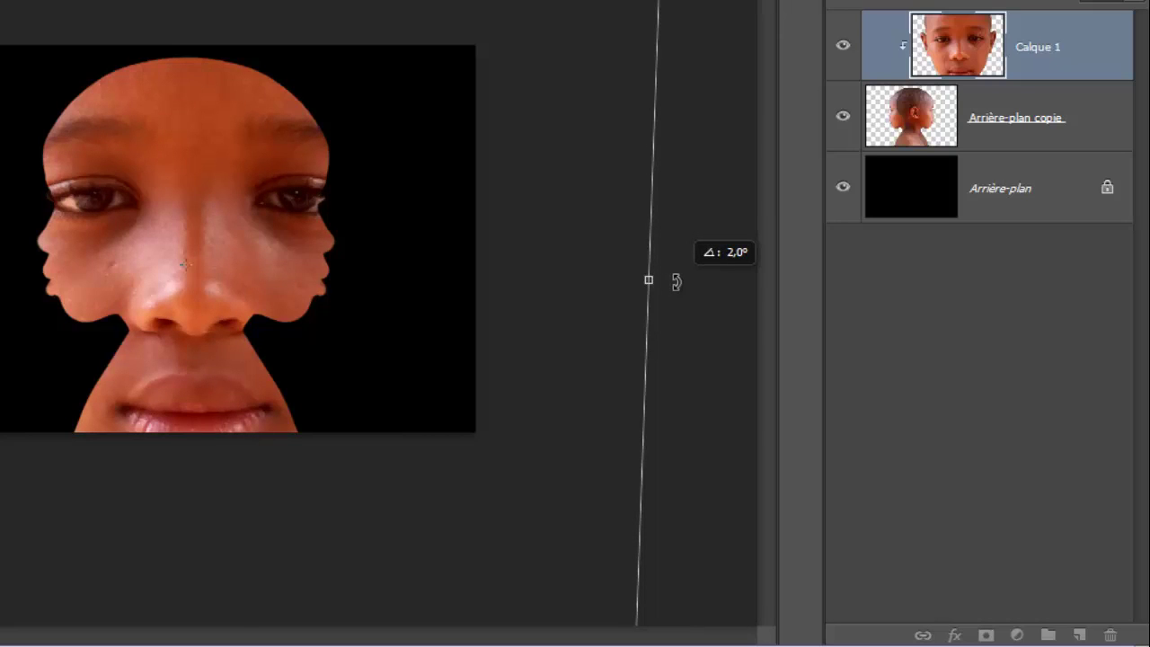
{"action": "left_click_drag", "start_coordinate": [677, 282], "coordinate": [676, 277]}
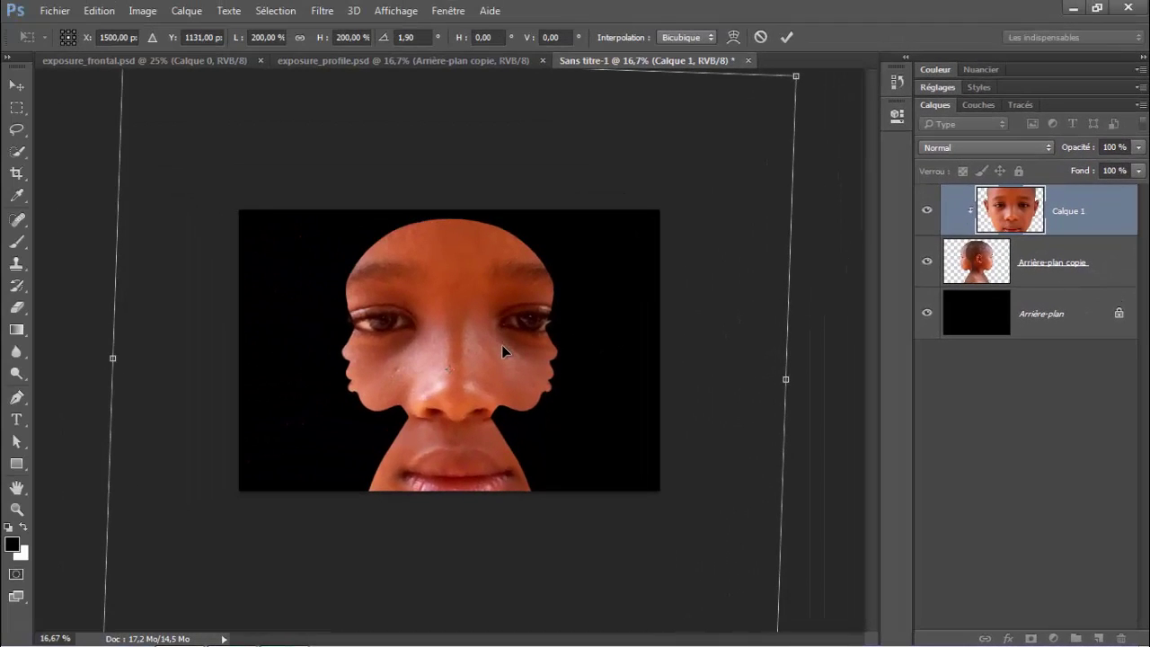
{"action": "key", "text": "Left"}
{"action": "key", "text": "Left"}
{"action": "key", "text": "Left"}
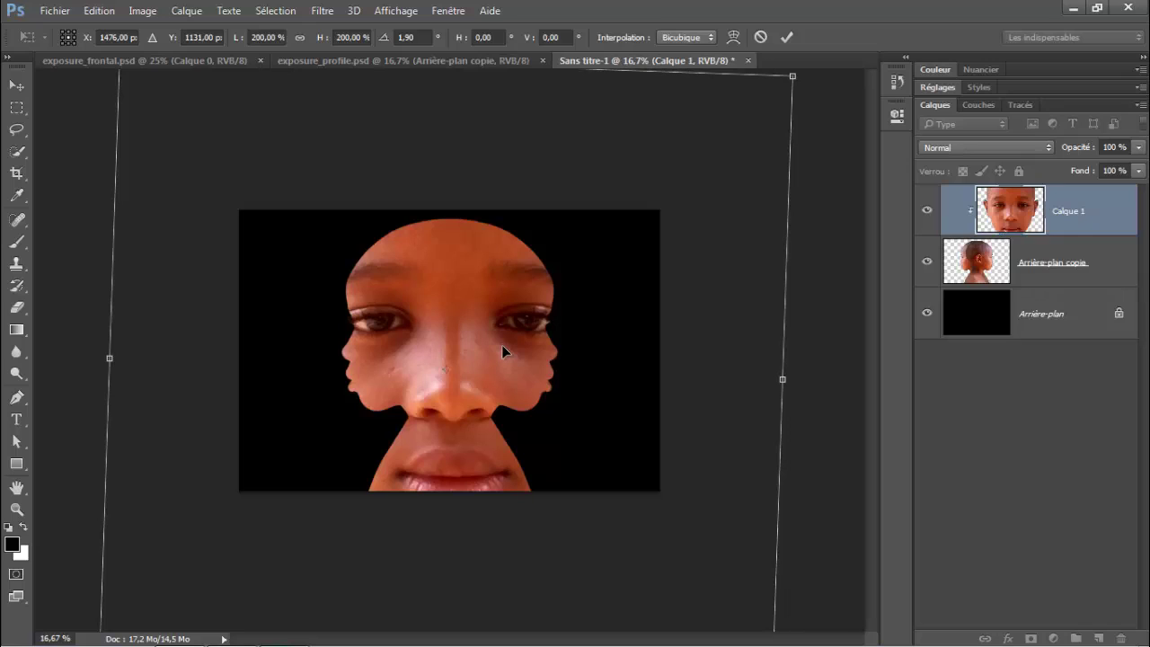
{"action": "left_click", "coordinate": [782, 38]}
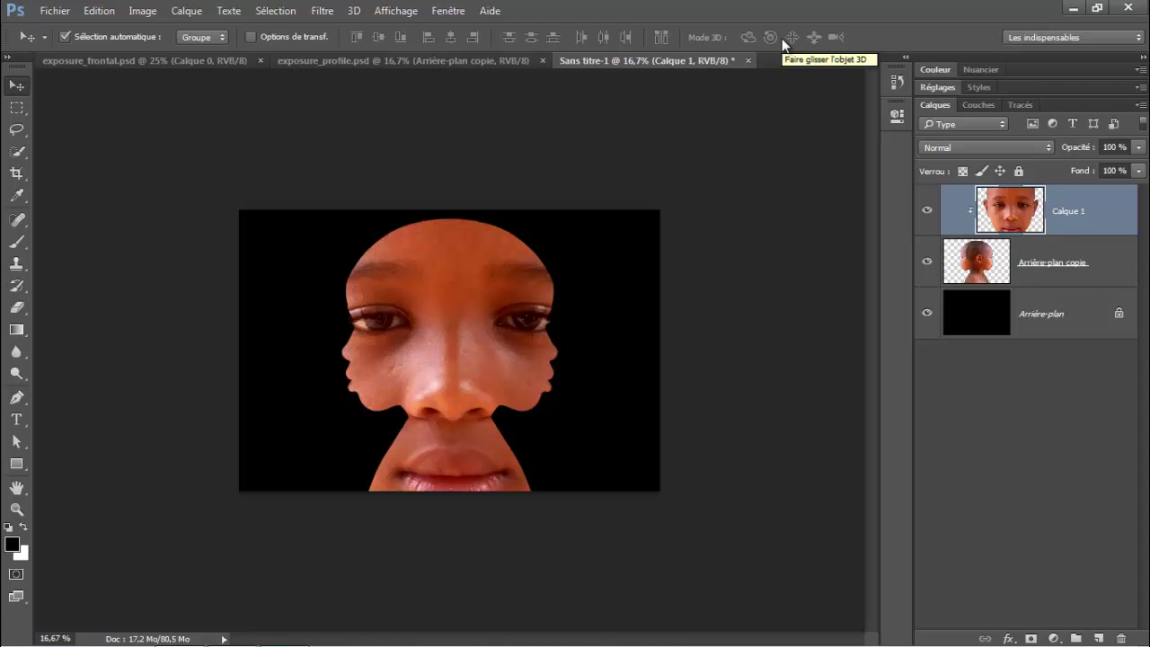
Save the layered composition as exposition.psd, confirming the Photoshop format options
{"action": "left_click", "coordinate": [56, 10]}
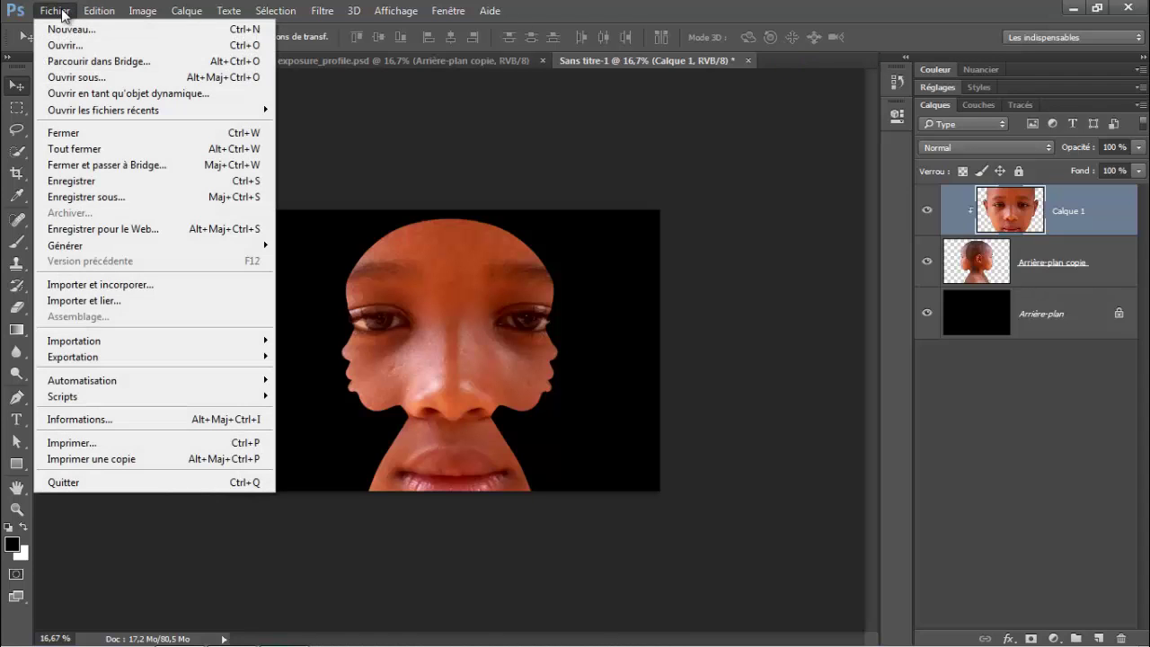
{"action": "left_click", "coordinate": [133, 184]}
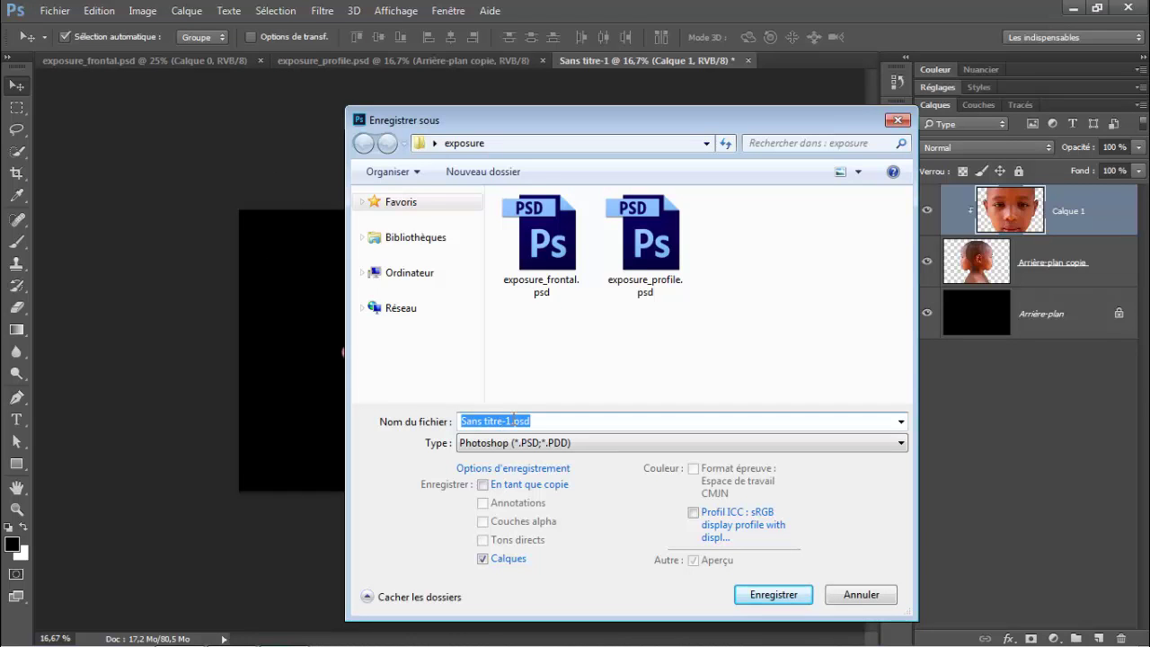
{"action": "left_click_drag", "start_coordinate": [529, 421], "coordinate": [282, 430]}
{"action": "type", "text": "e"}
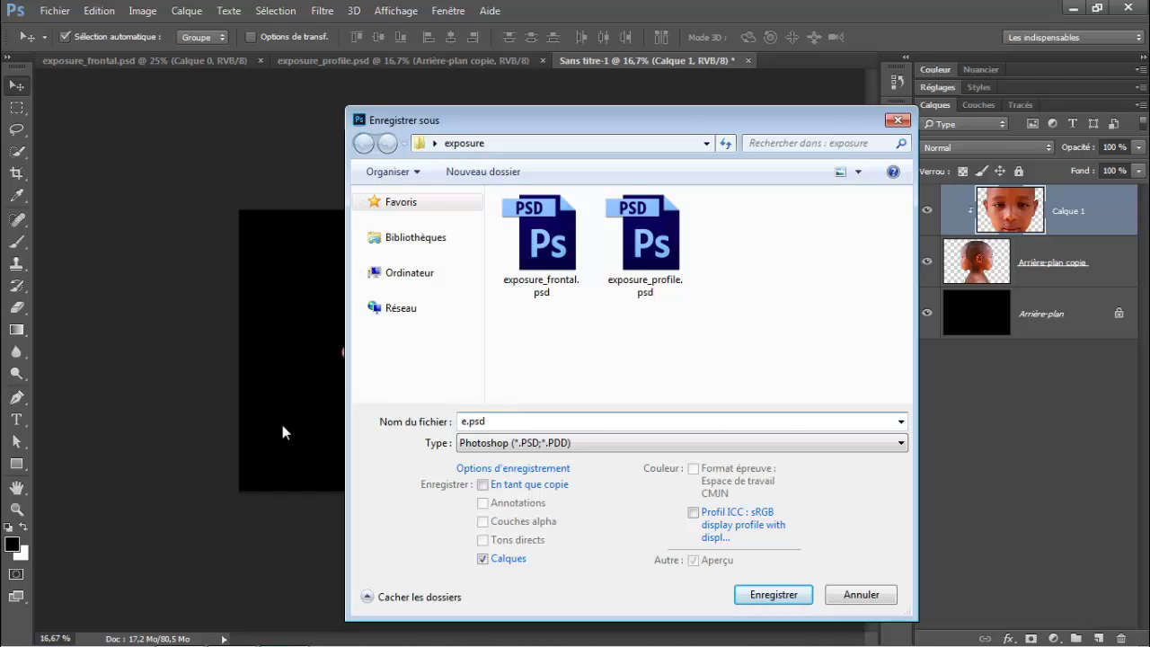
{"action": "key", "text": "BackSpace"}
{"action": "type", "text": "ex"}
{"action": "type", "text": "position"}
{"action": "left_click", "coordinate": [762, 597]}
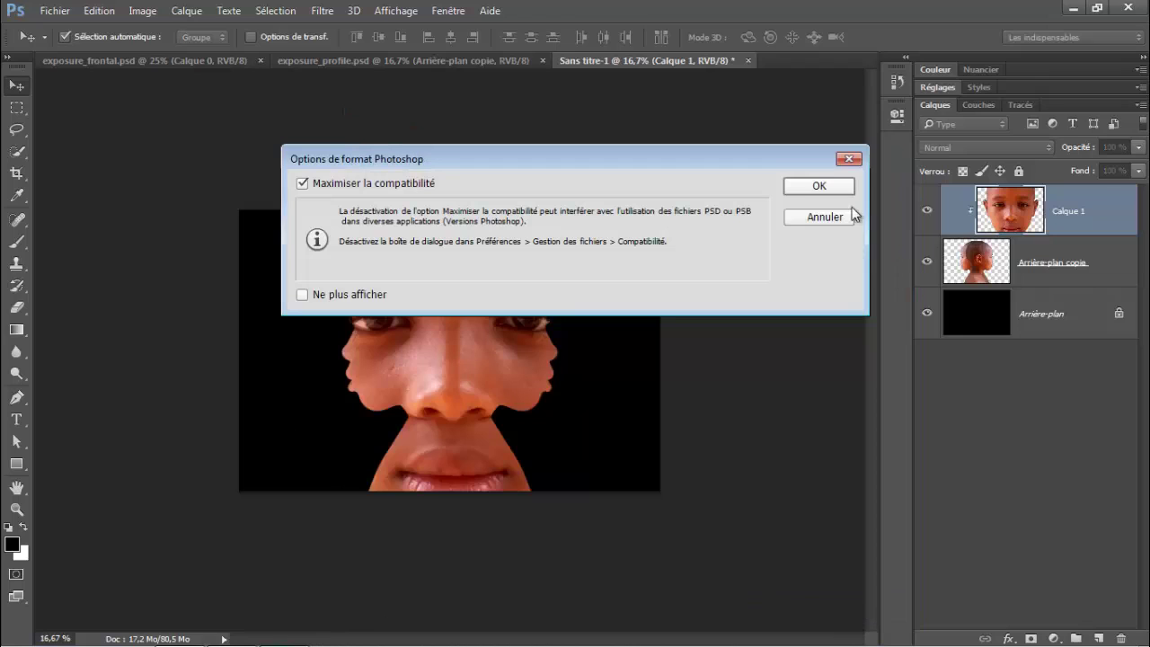
{"action": "left_click", "coordinate": [818, 186]}
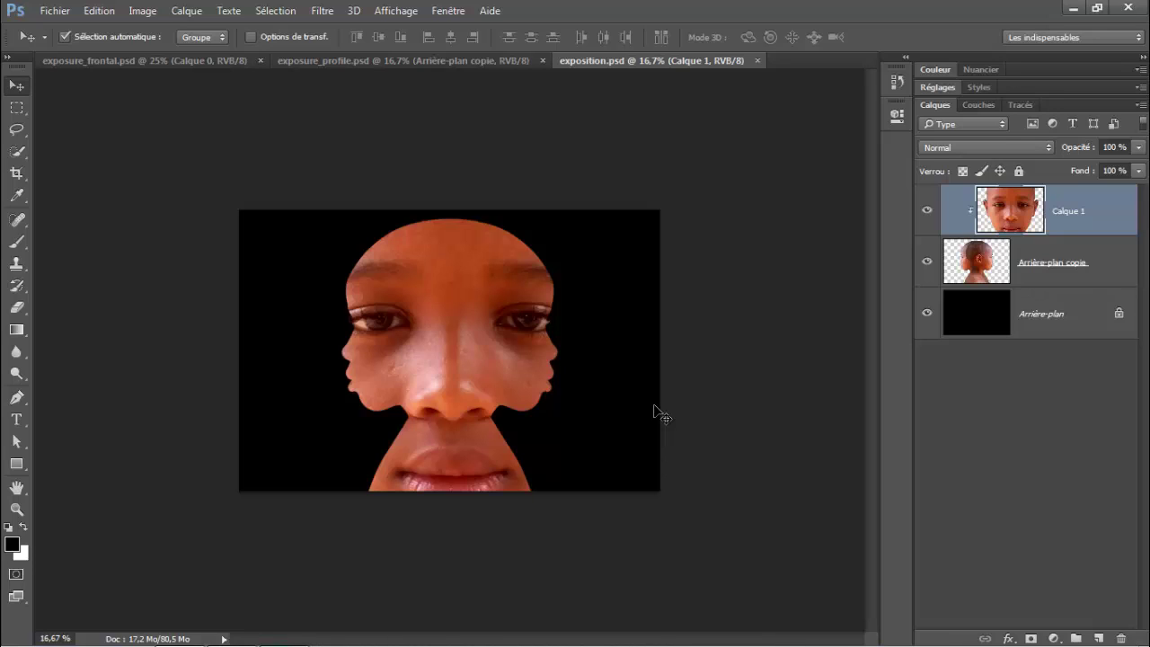
Save a copy as JPEG exposition.jpg at maximum quality 12
{"action": "left_click", "coordinate": [46, 12]}
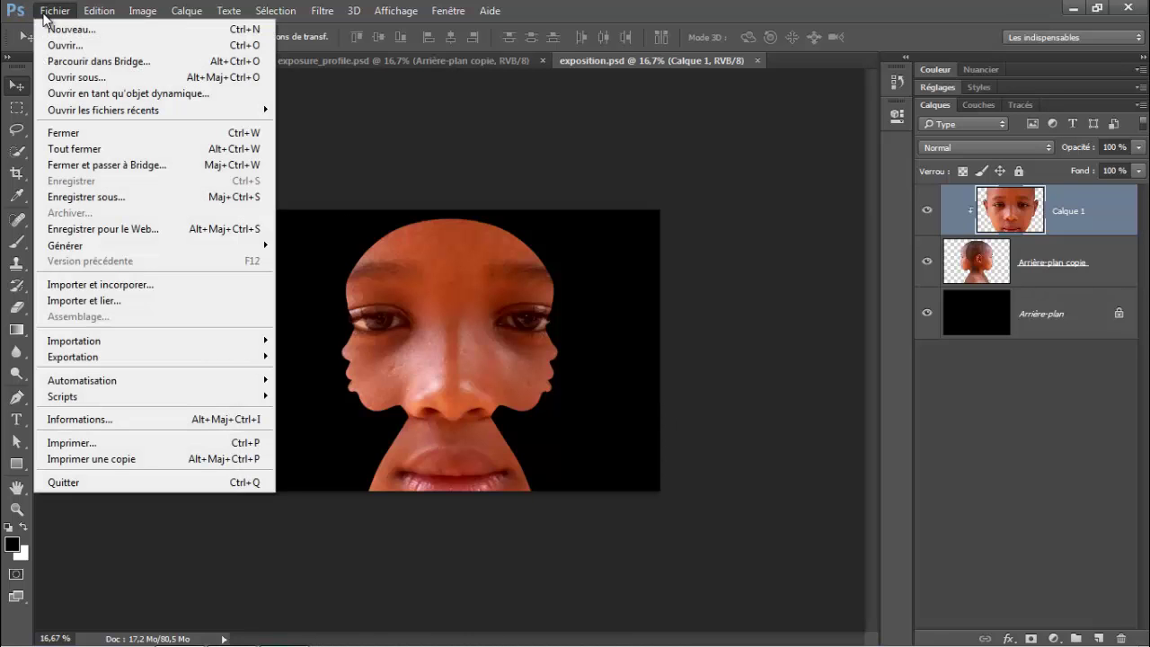
{"action": "left_click", "coordinate": [103, 198]}
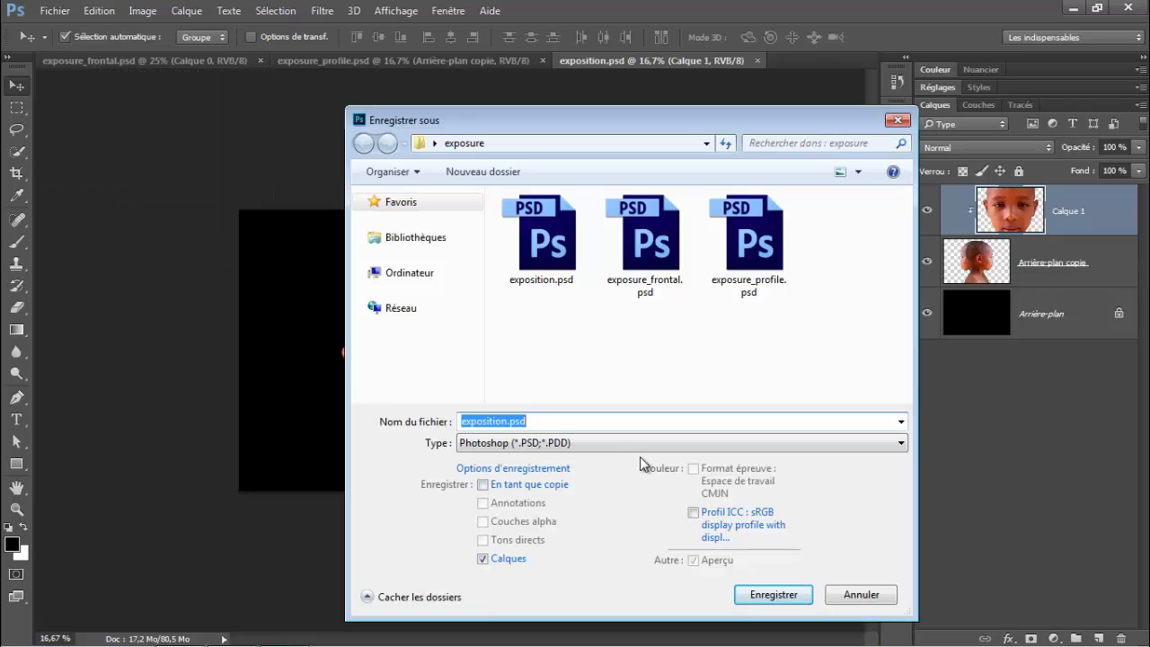
{"action": "left_click", "coordinate": [628, 443]}
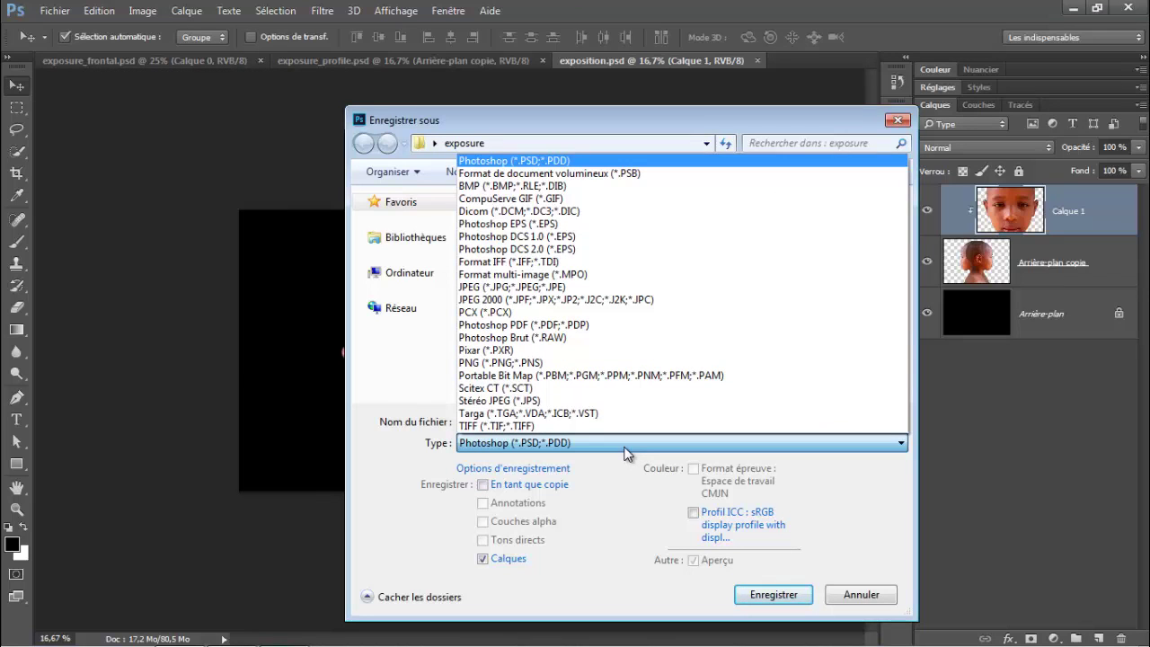
{"action": "left_click", "coordinate": [544, 287]}
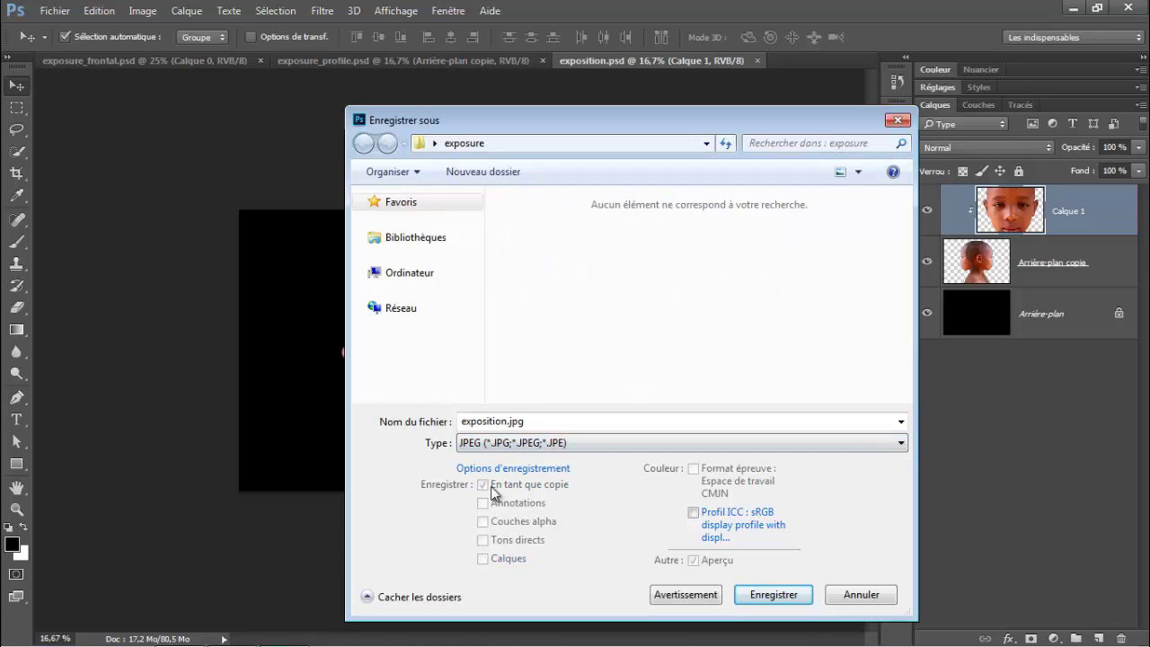
{"action": "left_click", "coordinate": [768, 594]}
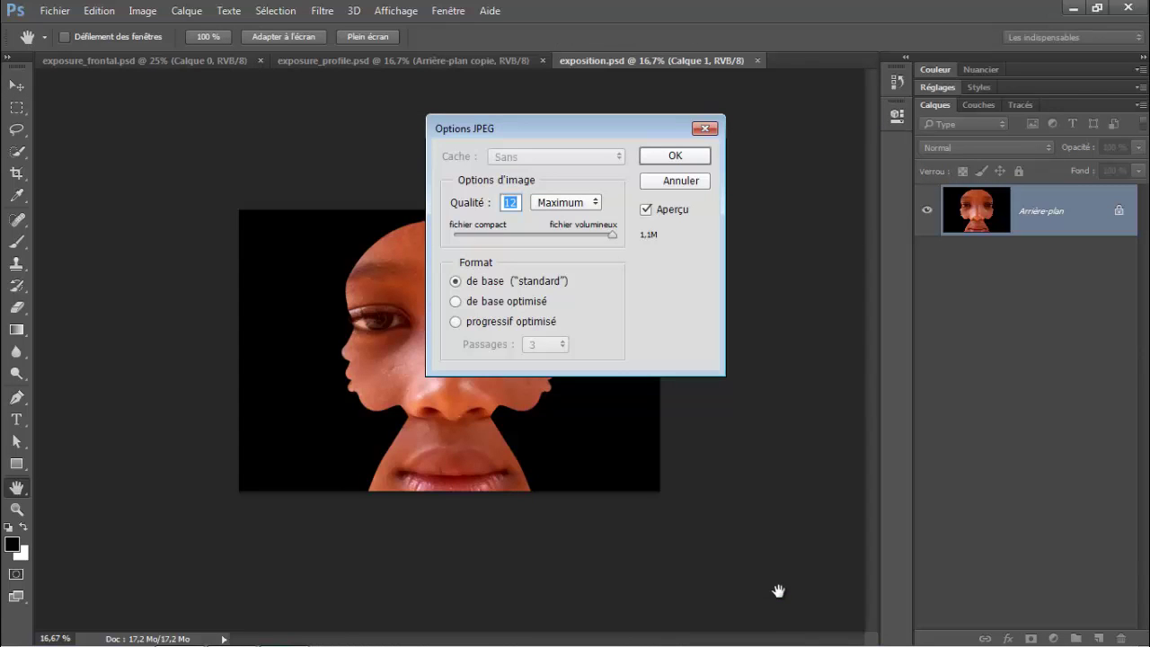
{"action": "left_click", "coordinate": [656, 158]}
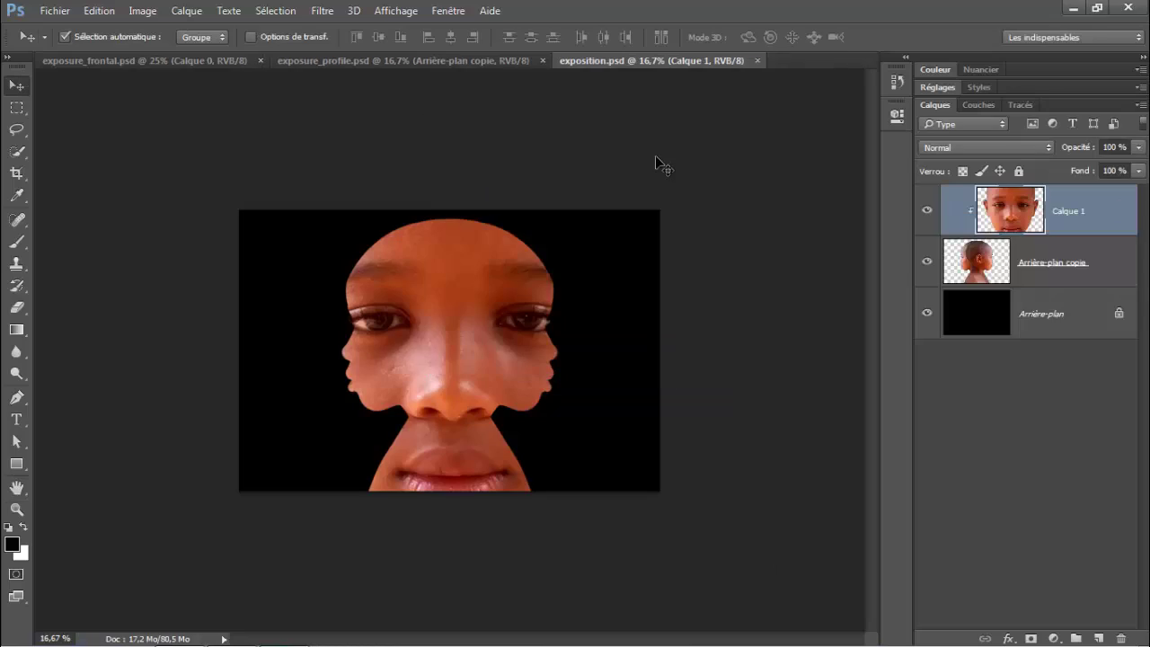